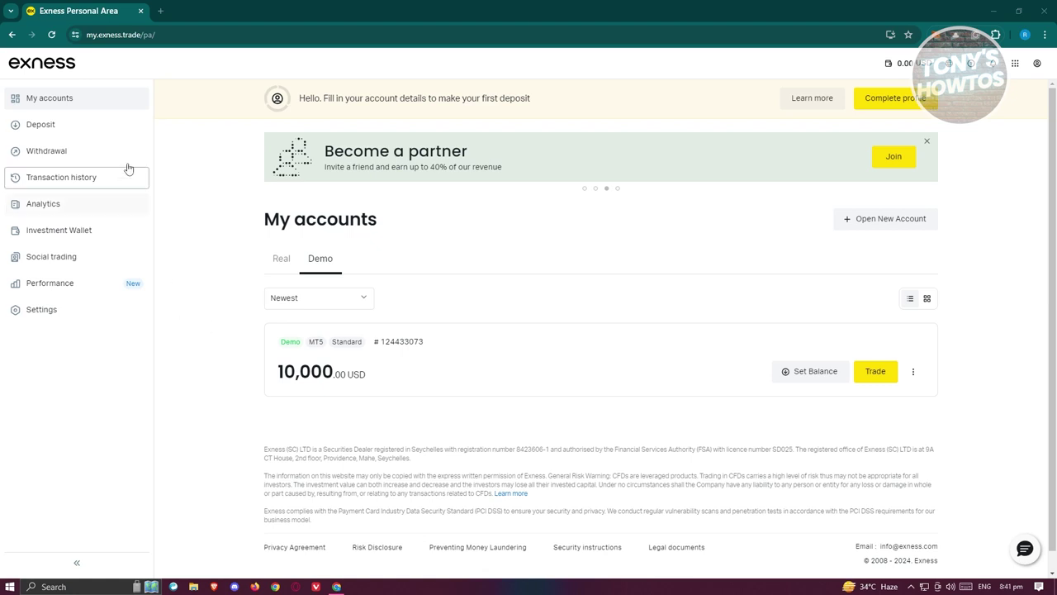
# View the real trading account under My accounts, and return to the demo account listing.
pyautogui.scroll(-1, 239, 297)
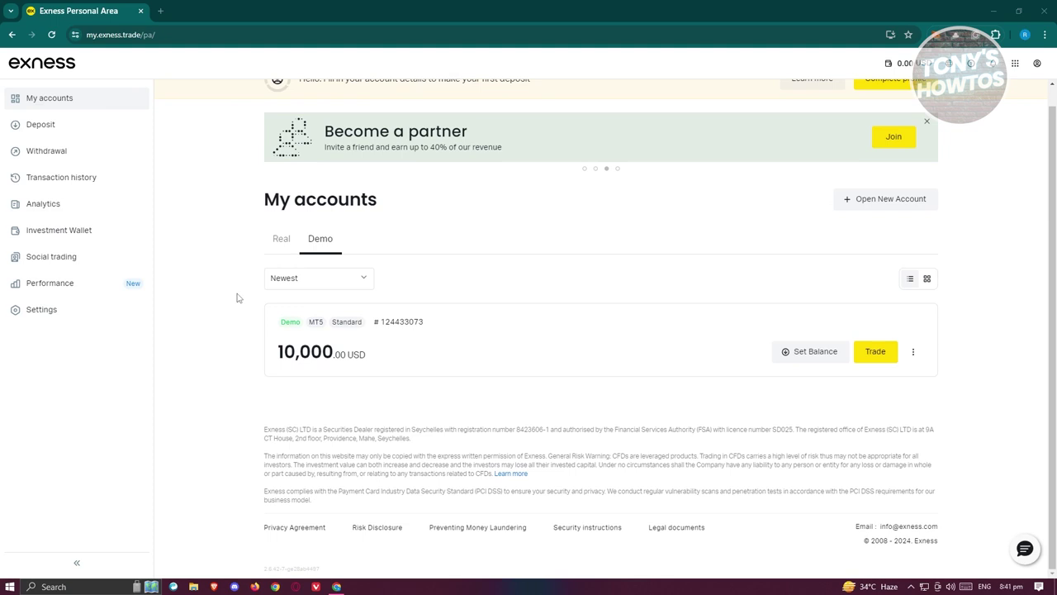
pyautogui.click(298, 257)
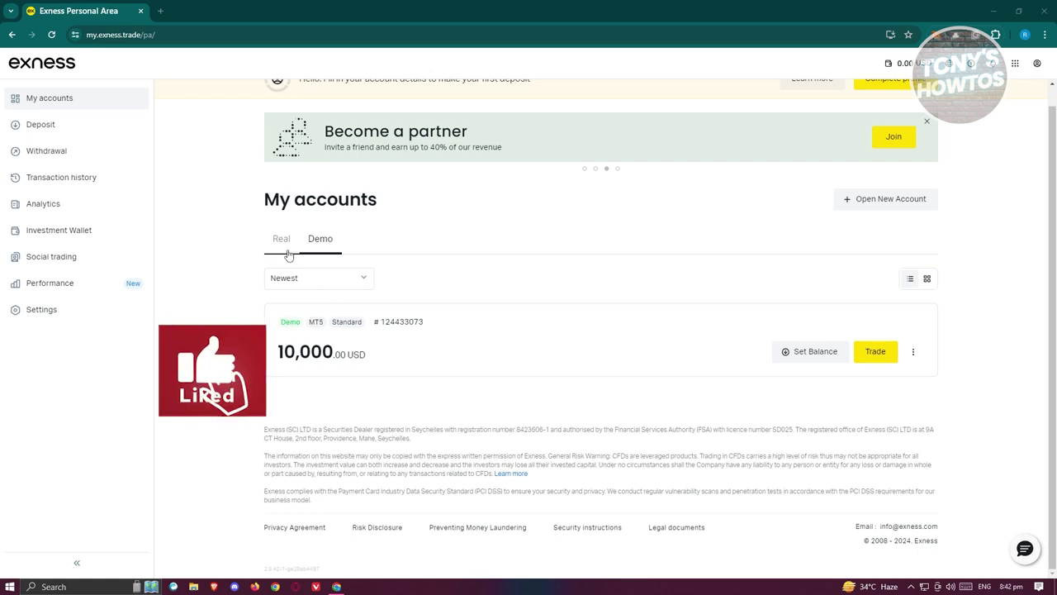
pyautogui.click(281, 240)
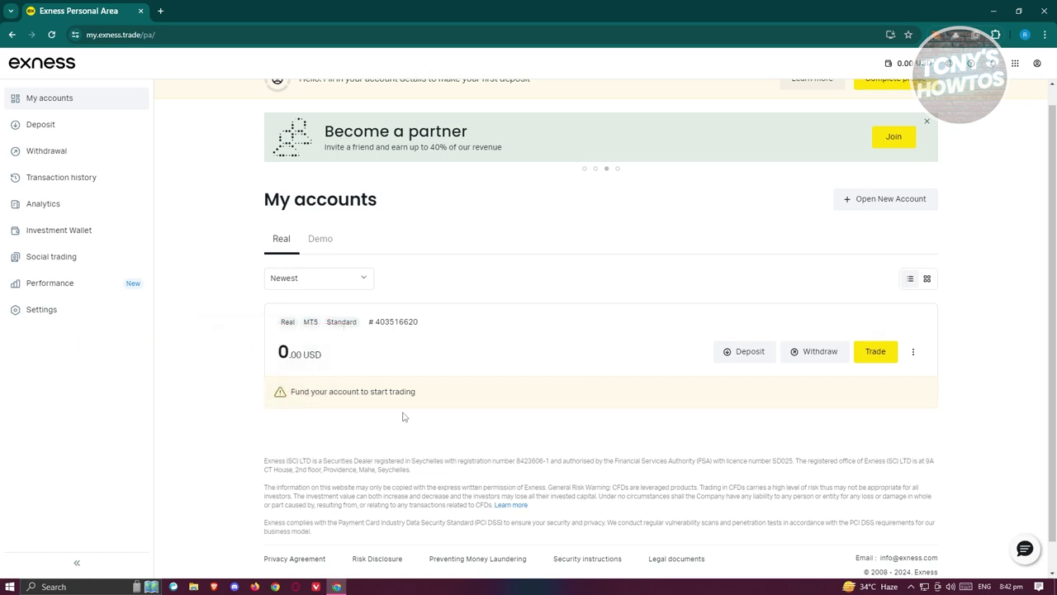
pyautogui.click(334, 247)
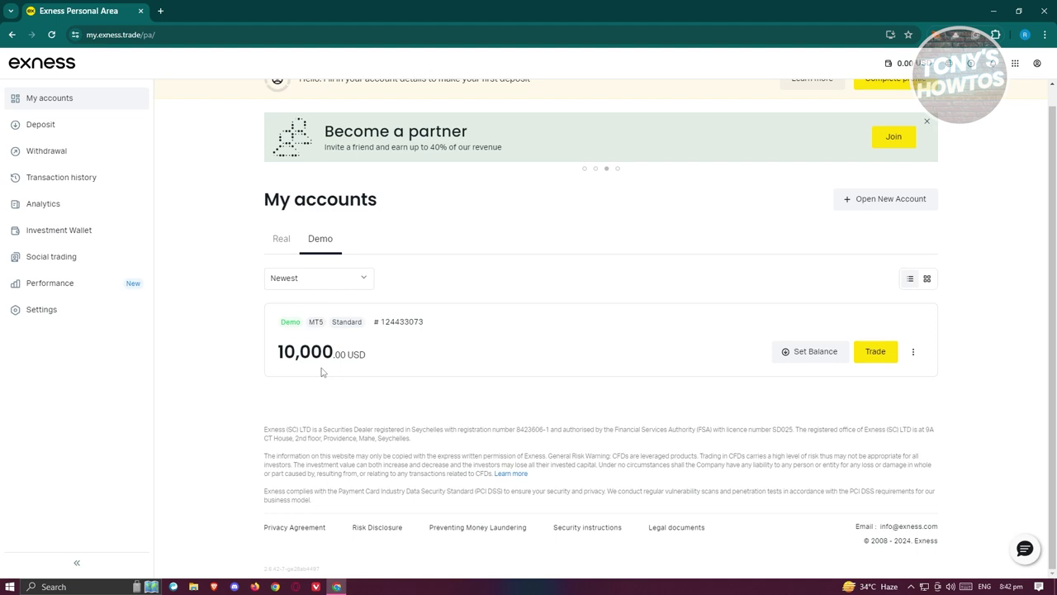
# Switch between the real and demo accounts once more, and inspect the demo account's Set Balance dialog without changing the amount.
pyautogui.click(281, 239)
pyautogui.click(316, 244)
pyautogui.click(818, 351)
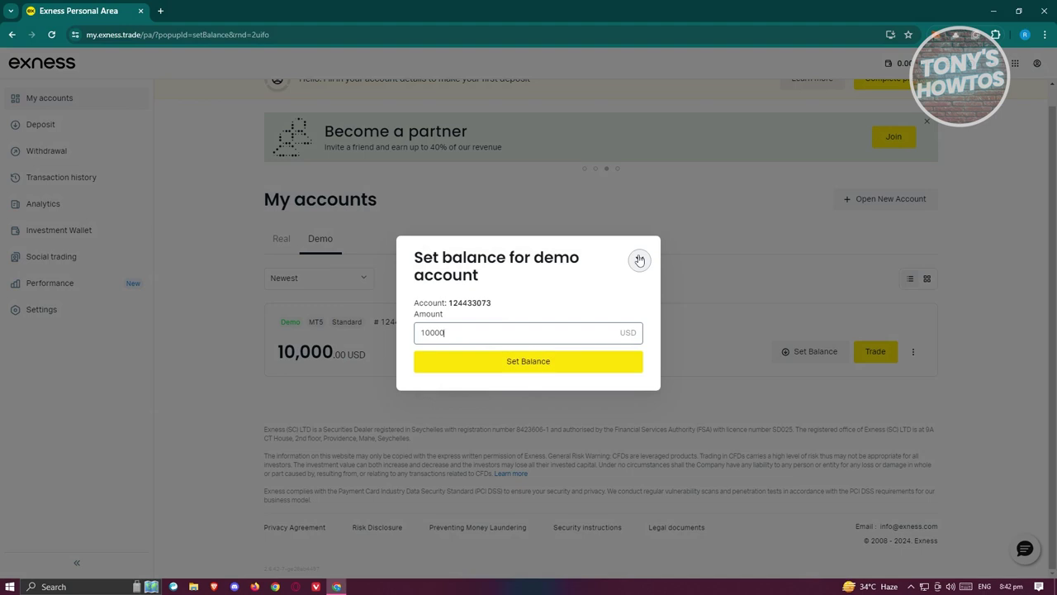
pyautogui.click(639, 260)
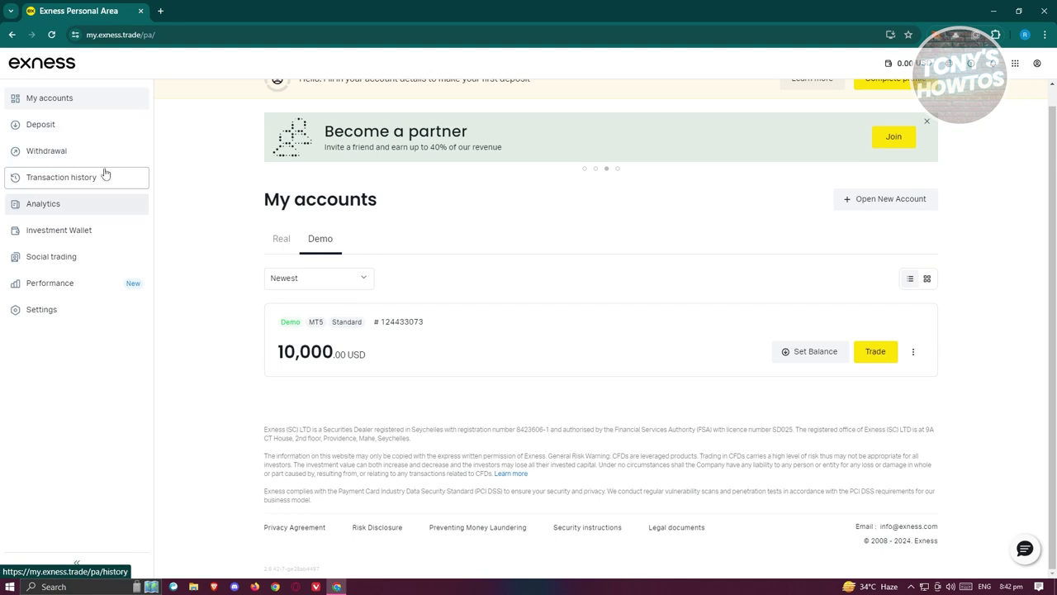
# Open the Deposit page and look over the payment methods offered.
pyautogui.click(69, 130)
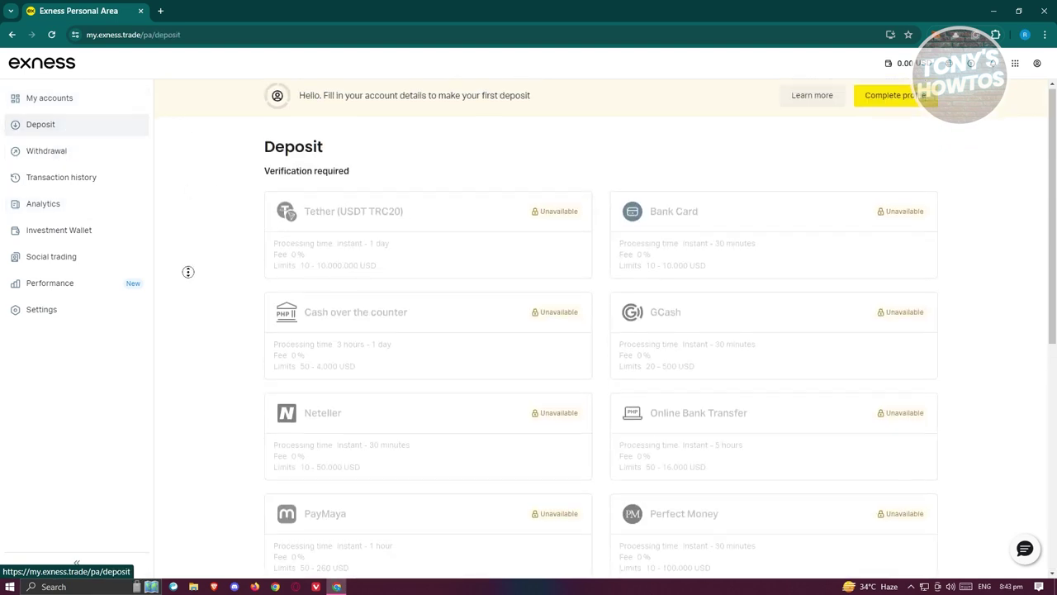
pyautogui.scroll(1, 191, 278)
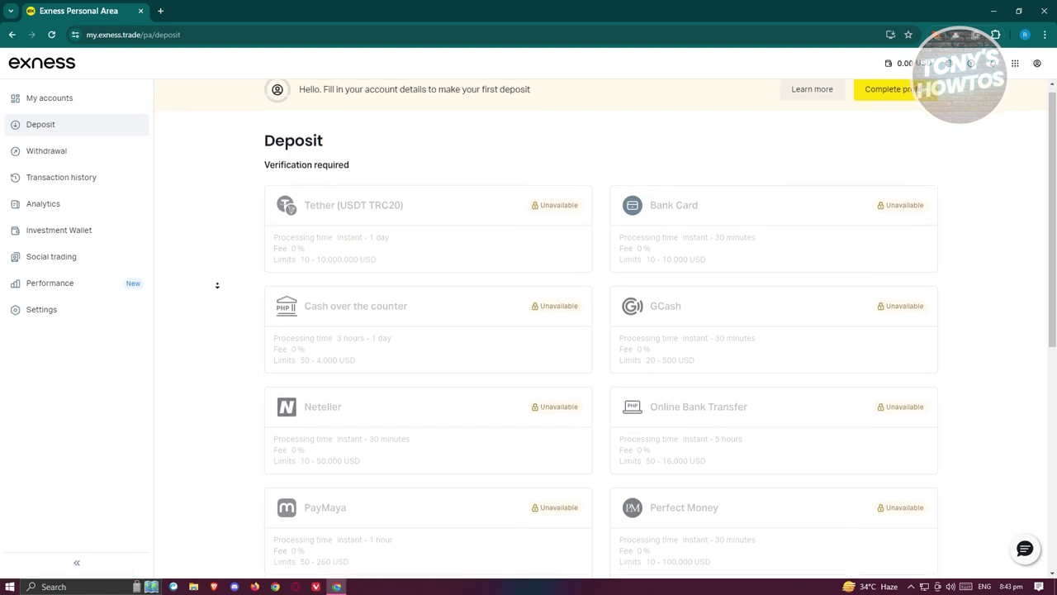
pyautogui.scroll(1, 235, 284)
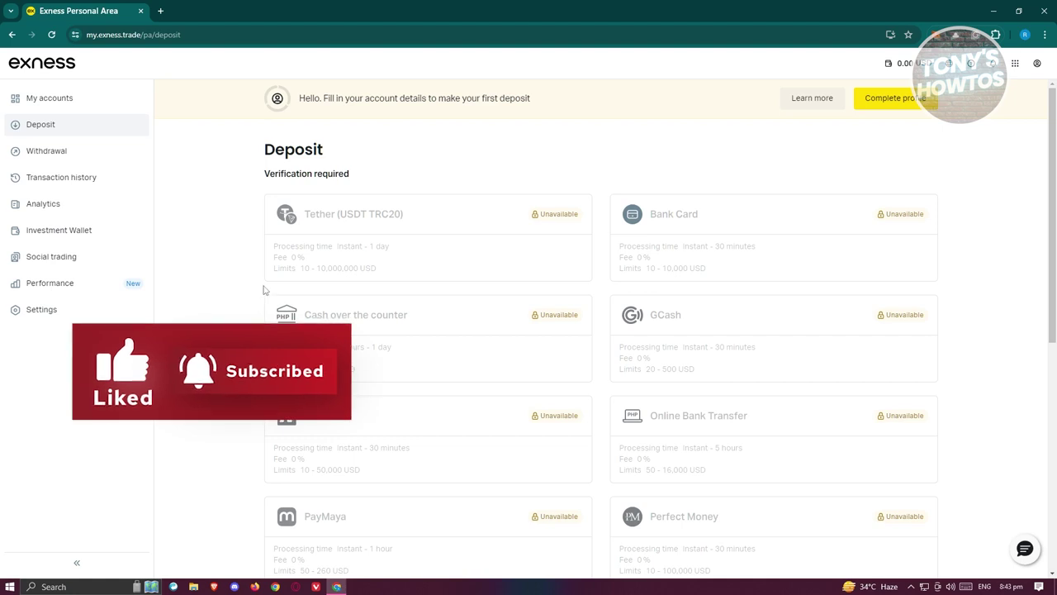
# Check which profile completion steps are required to unlock deposits, and postpone completing them.
pyautogui.moveTo(545, 220)
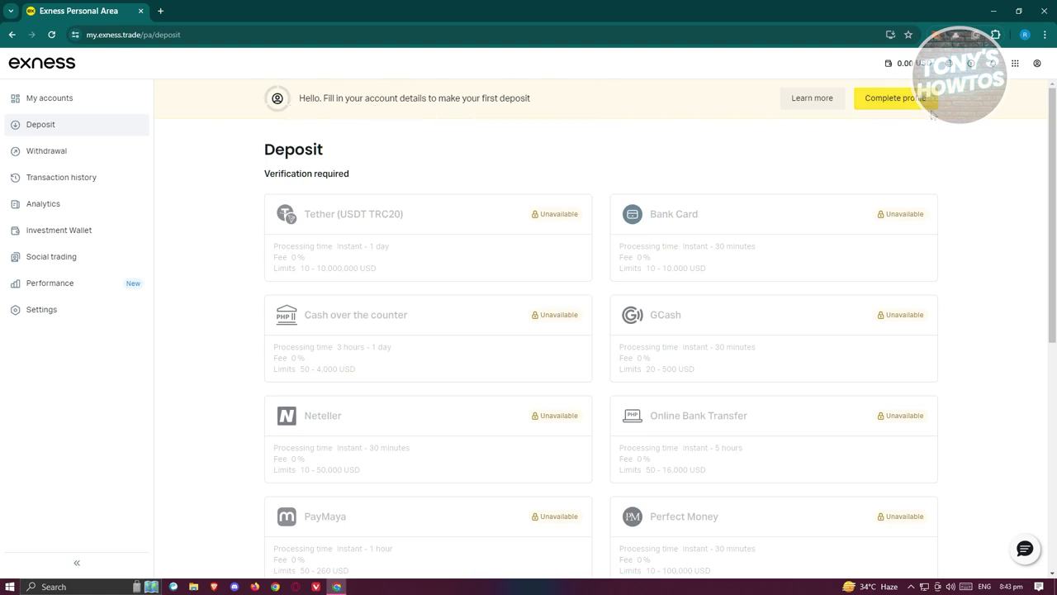
pyautogui.click(899, 103)
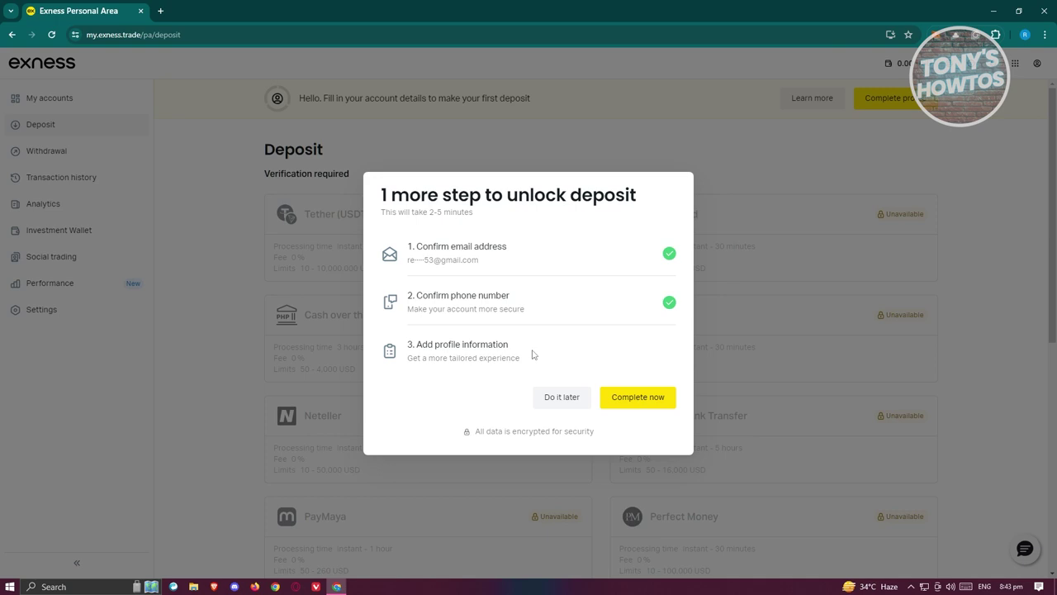
pyautogui.click(570, 404)
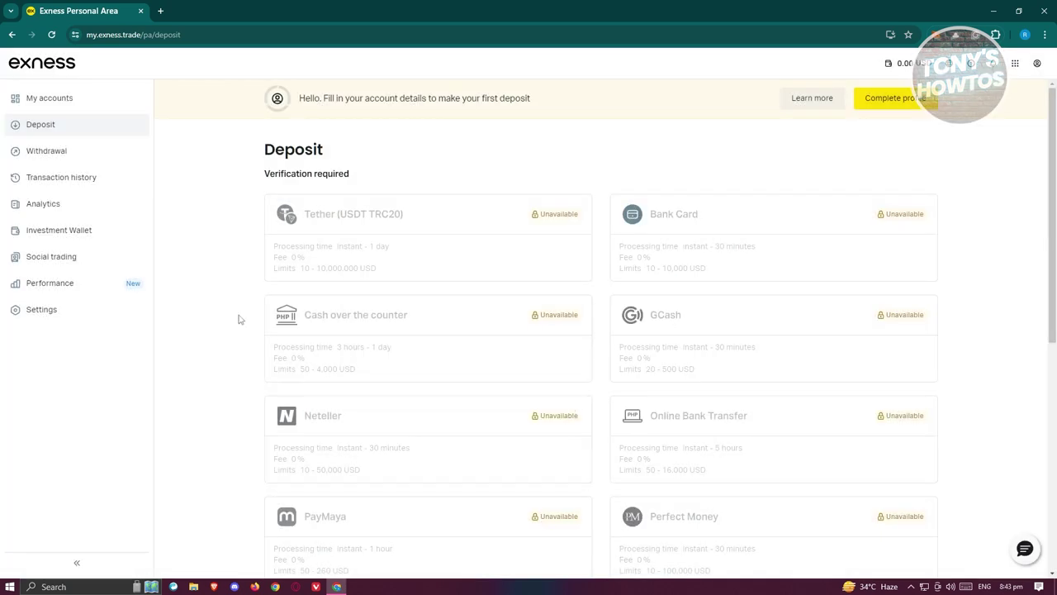
# Examine the processing time, fee and limits of the deposit methods, including GCash.
pyautogui.scroll(-1, 222, 298)
pyautogui.scroll(1, 222, 302)
pyautogui.scroll(-1, 512, 286)
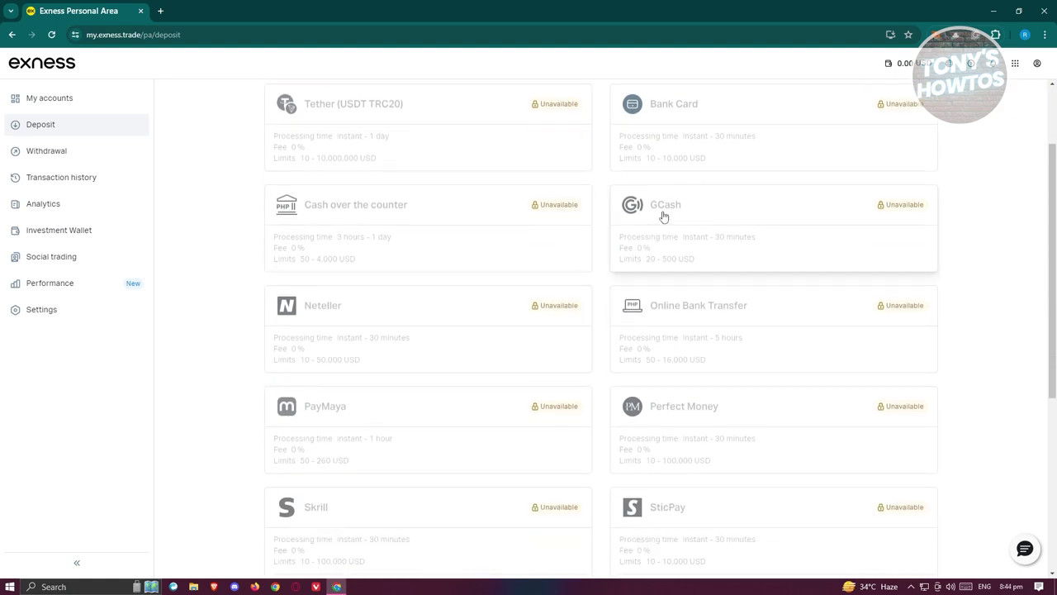
pyautogui.scroll(1, 663, 217)
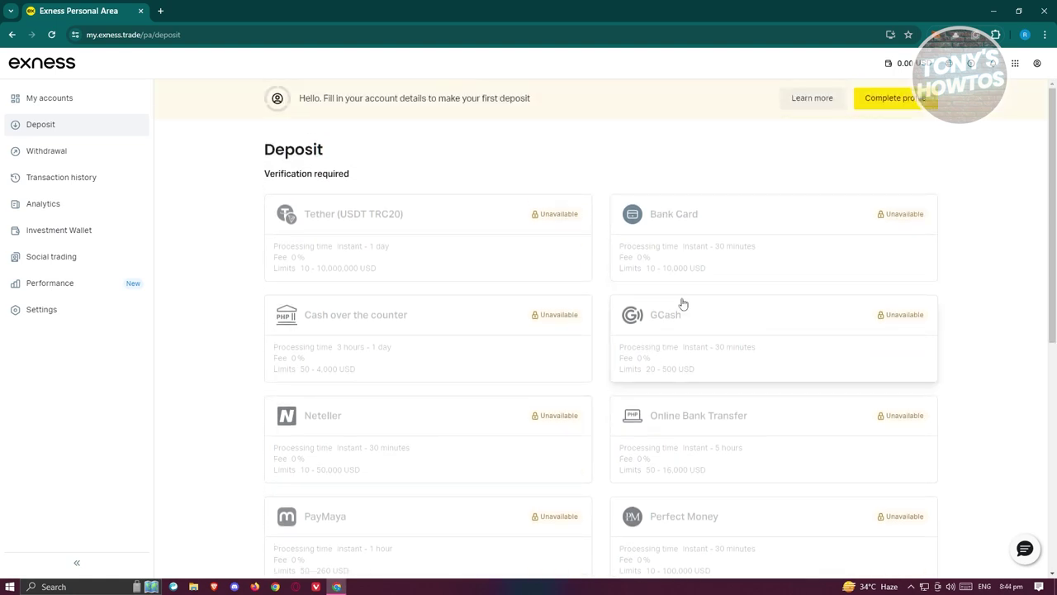
pyautogui.scroll(-1, 699, 334)
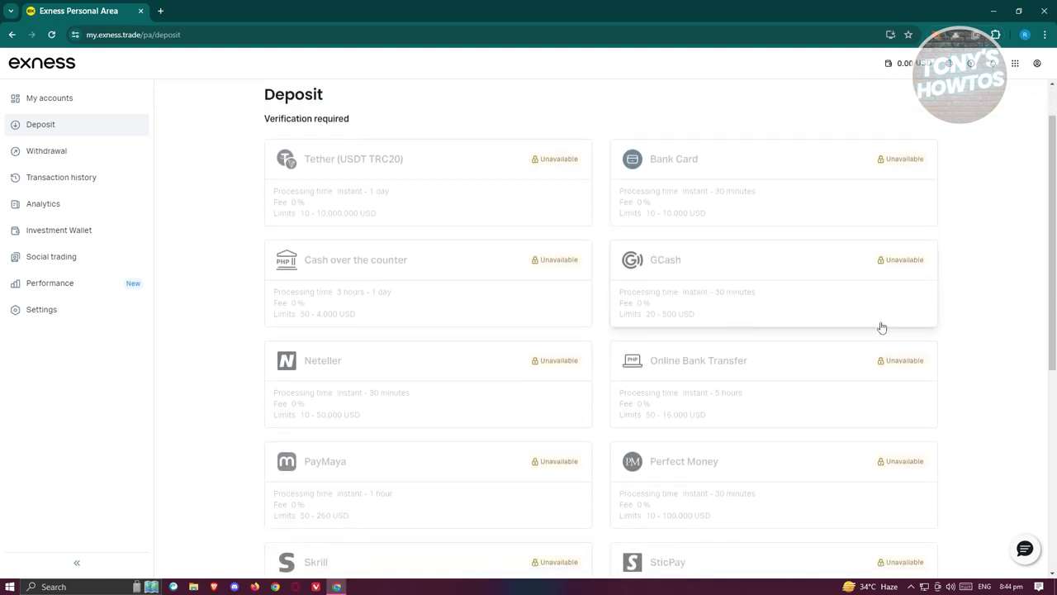
# Open the Withdrawal page and review its payment methods and transfer option.
pyautogui.click(88, 151)
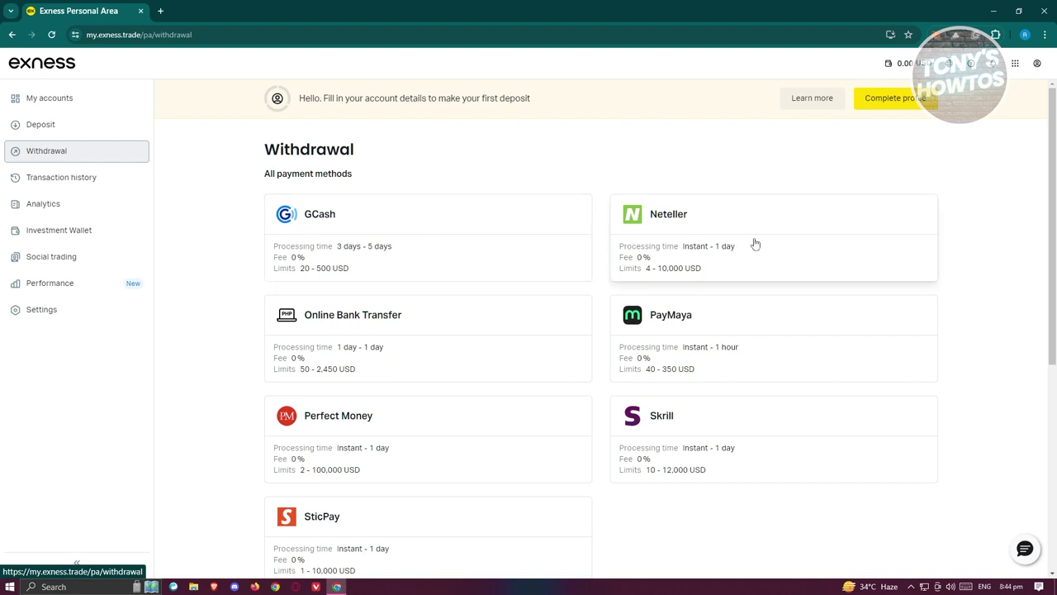
pyautogui.scroll(-2, 755, 364)
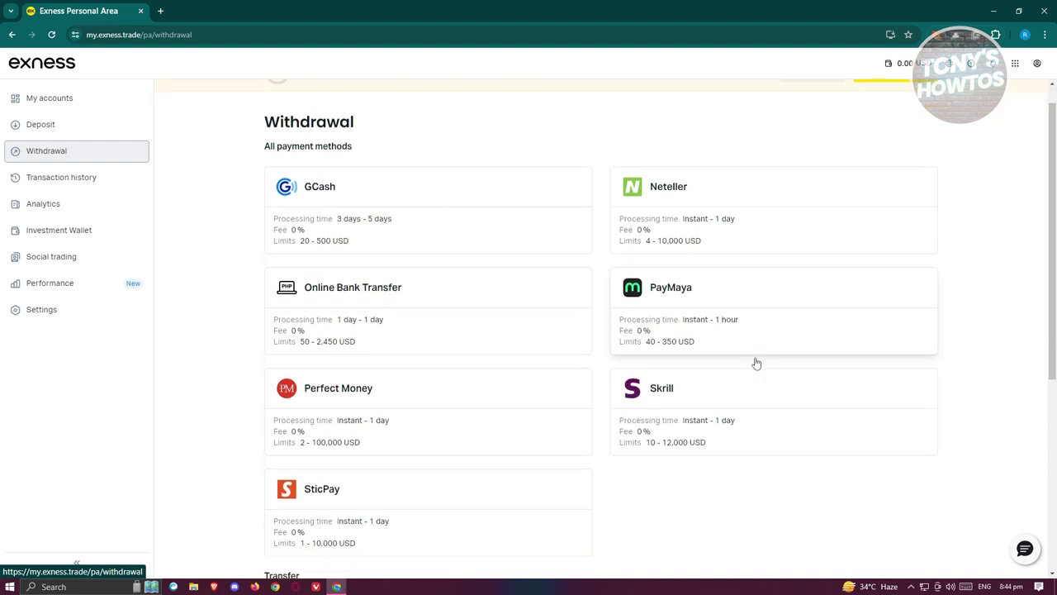
pyautogui.scroll(-4, 594, 382)
pyautogui.scroll(6, 592, 377)
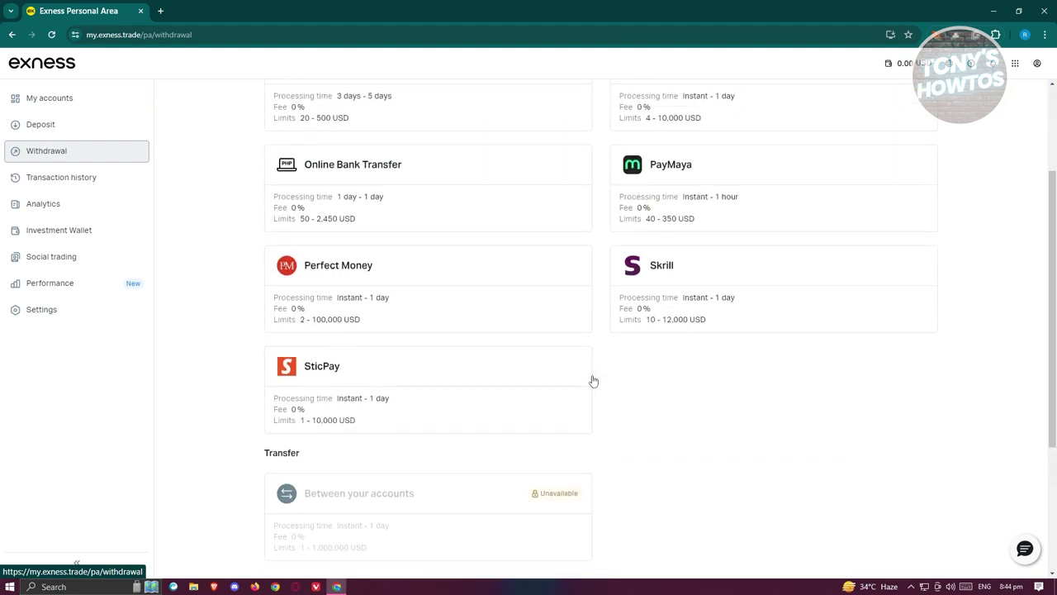
# Open the transaction history and inspect the date range and transaction type filter options without changing them.
pyautogui.click(97, 186)
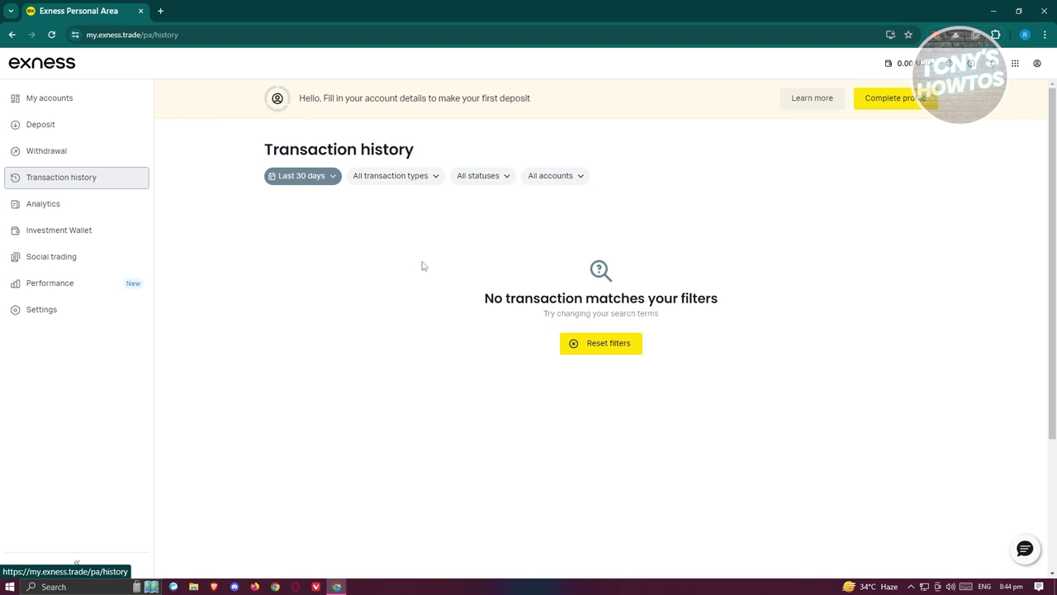
pyautogui.click(337, 182)
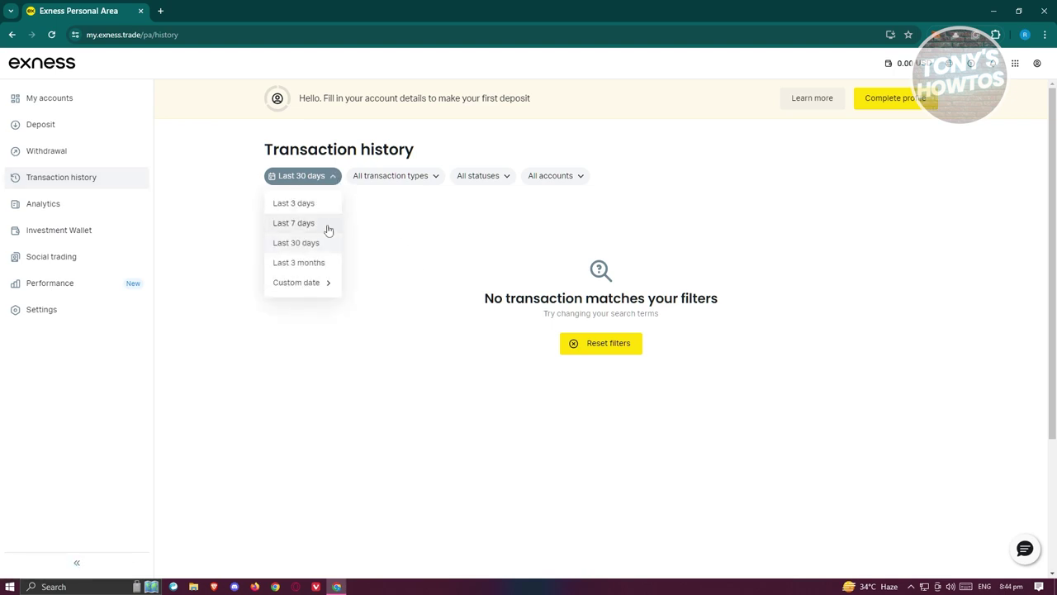
pyautogui.click(422, 274)
pyautogui.click(413, 176)
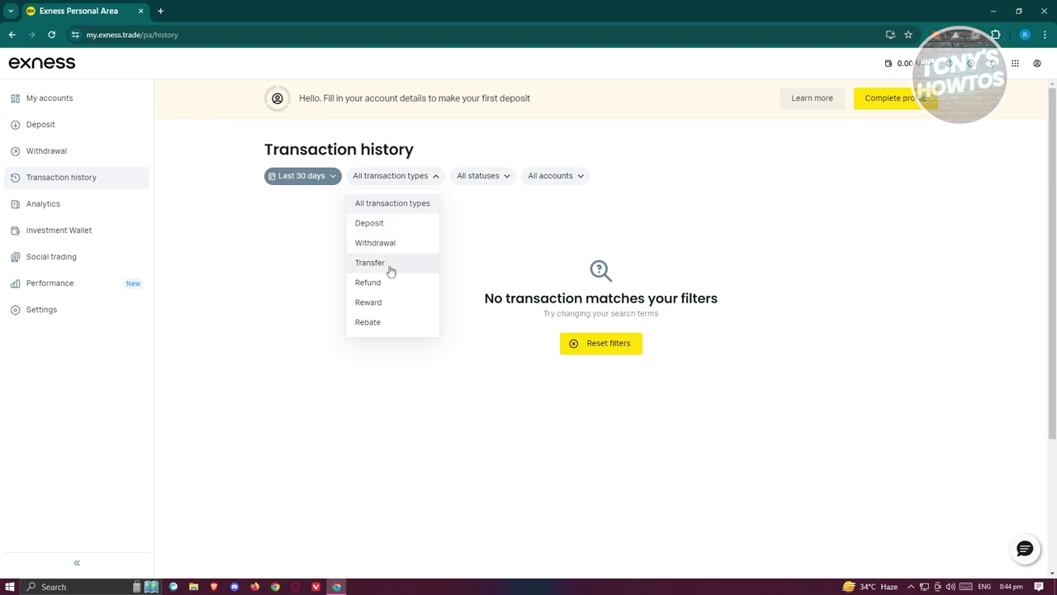
pyautogui.click(500, 244)
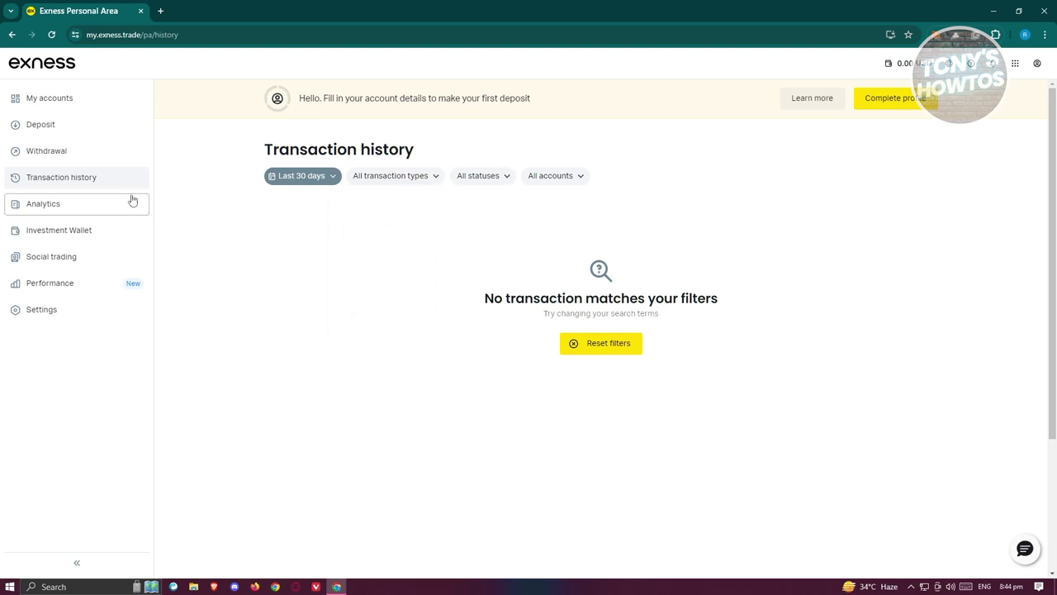
# Open the Analytics page and review the forex analyst views and the Dollar Index chart.
pyautogui.click(88, 205)
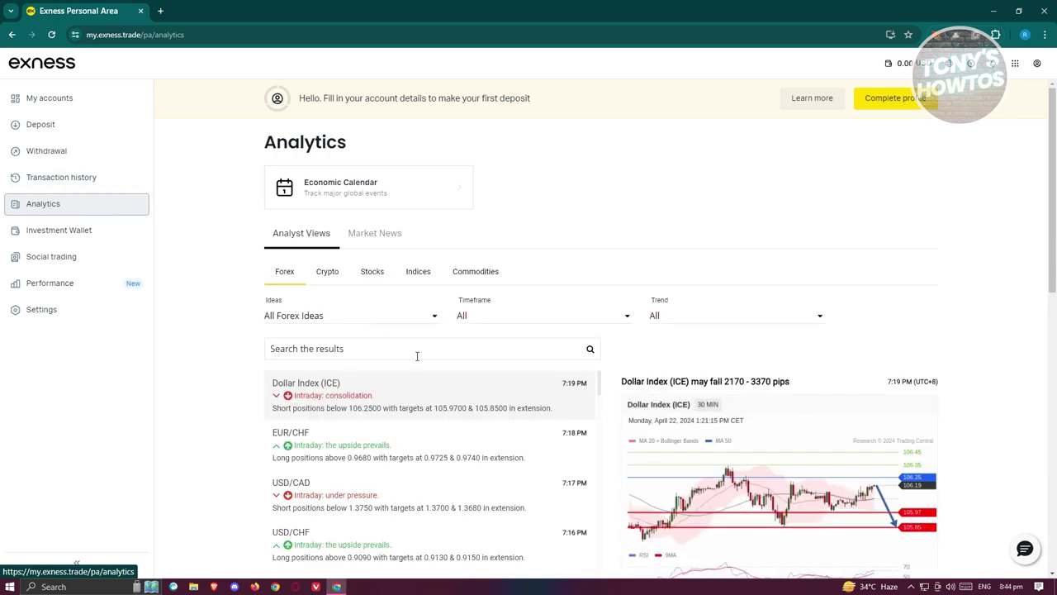
pyautogui.scroll(-3, 380, 399)
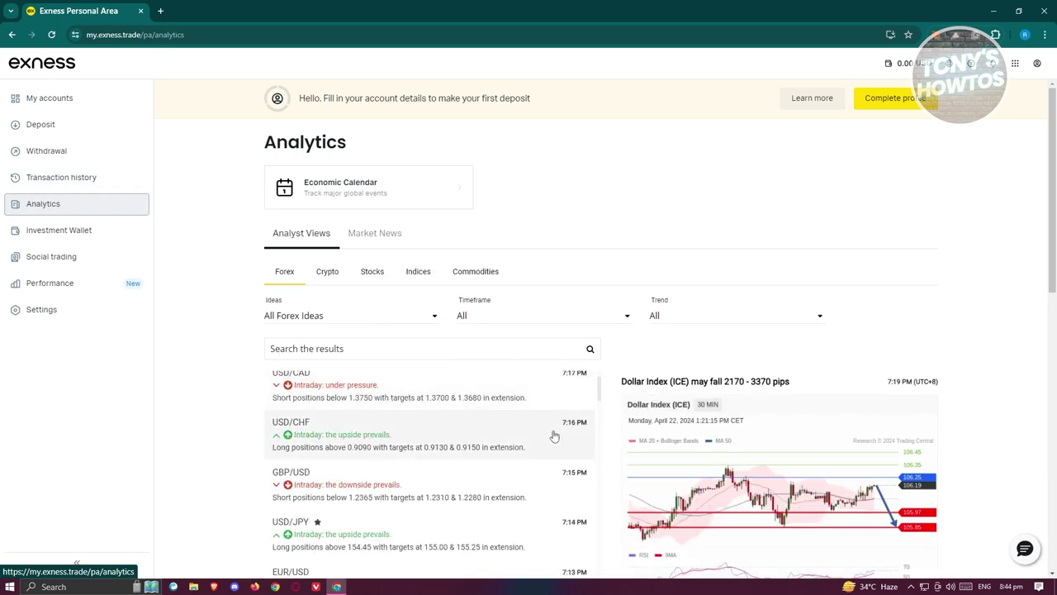
pyautogui.scroll(3, 541, 460)
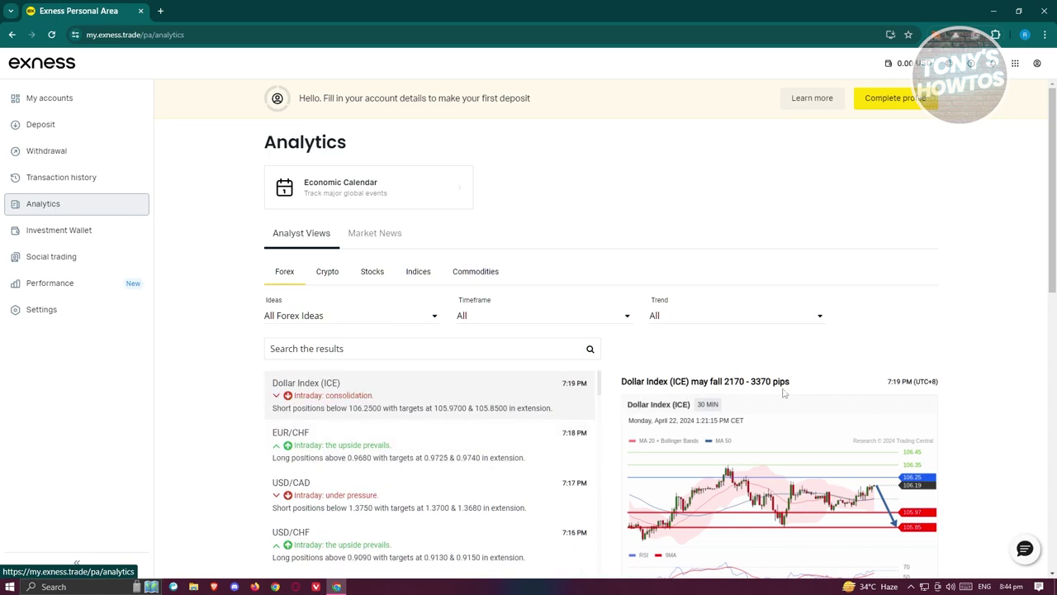
pyautogui.scroll(-5, 946, 372)
pyautogui.scroll(5, 960, 357)
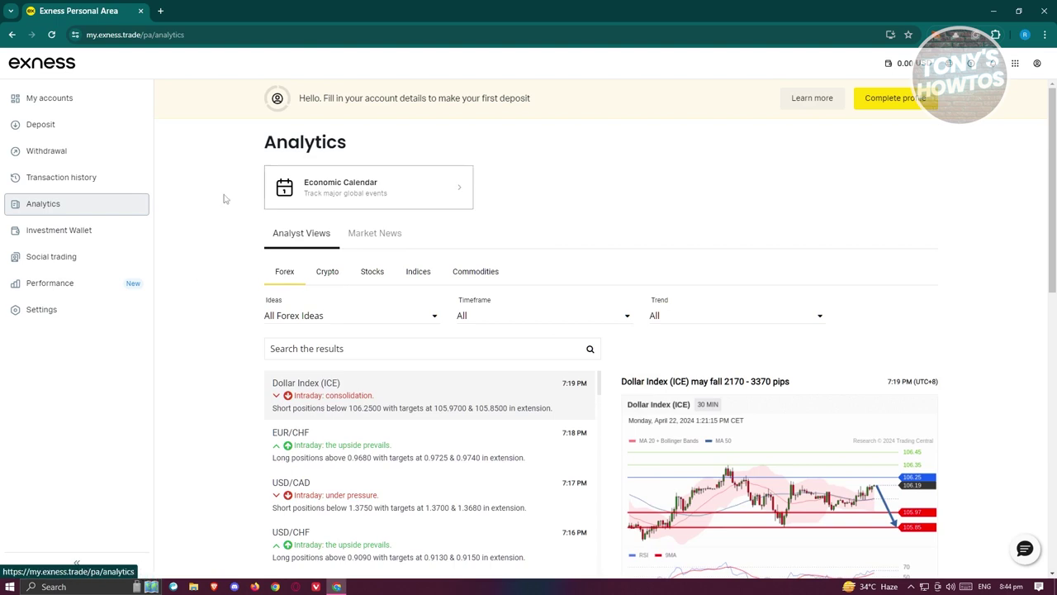
# View the investment wallet, and browse the Most Copied strategies on the social trading page.
pyautogui.click(64, 238)
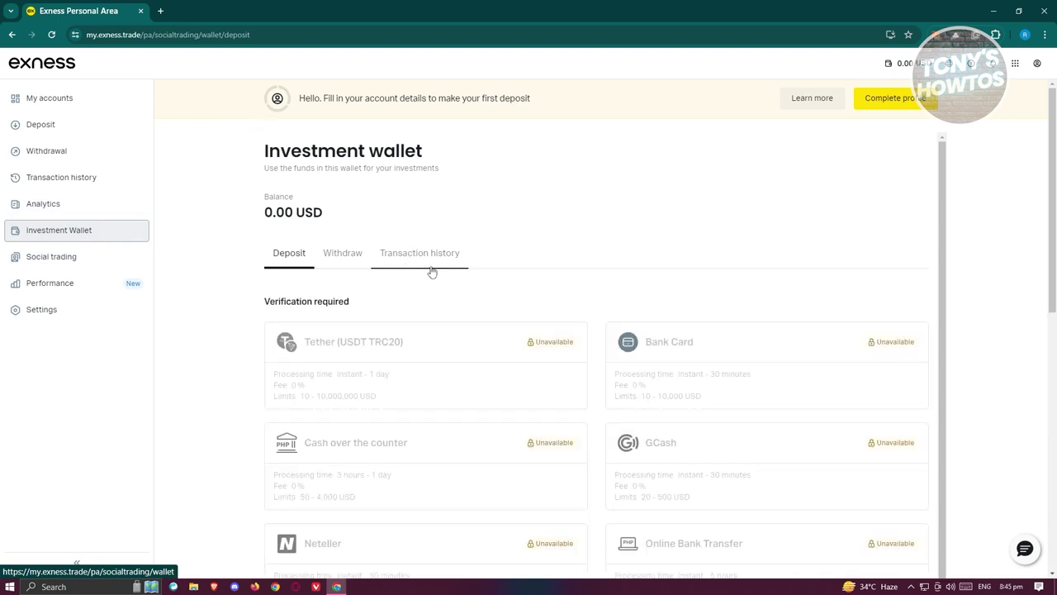
pyautogui.click(88, 266)
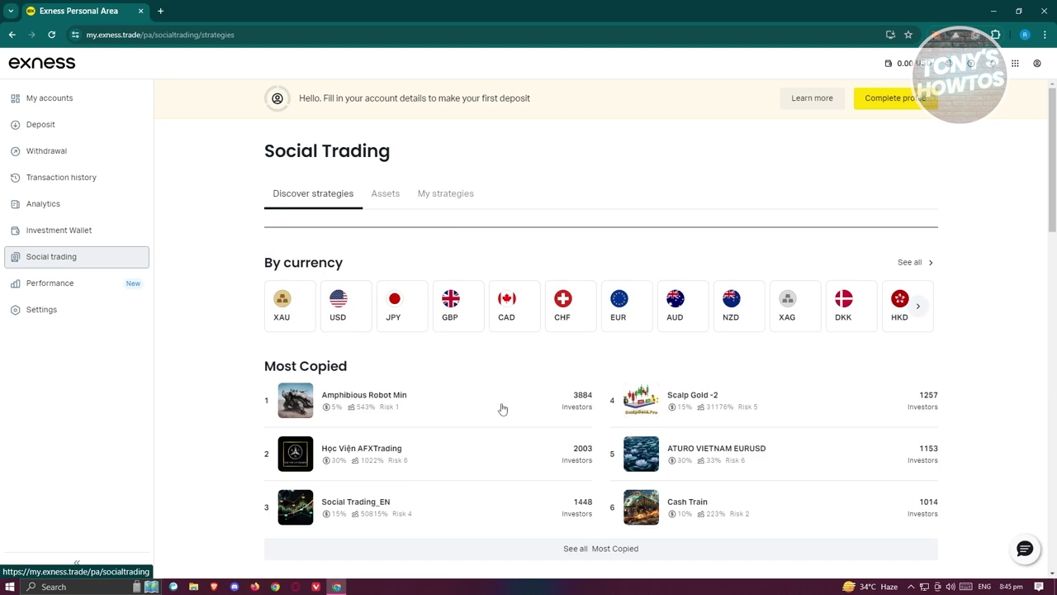
pyautogui.scroll(-2, 504, 403)
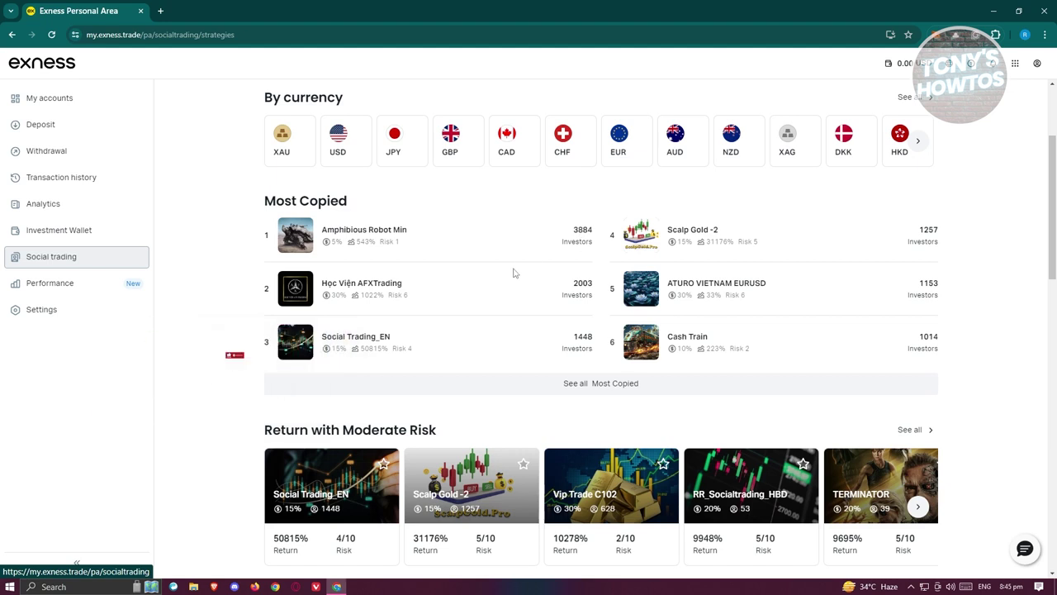
# Open the Amphibious Robot Min strategy and review its return, risk, commission and trader details.
pyautogui.click(551, 235)
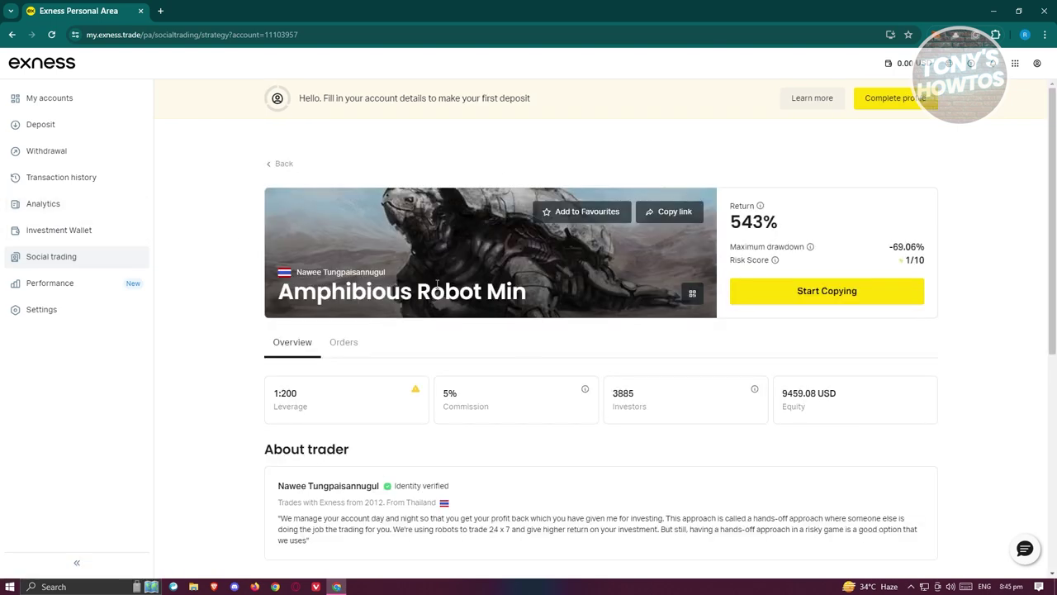
pyautogui.scroll(-2, 417, 334)
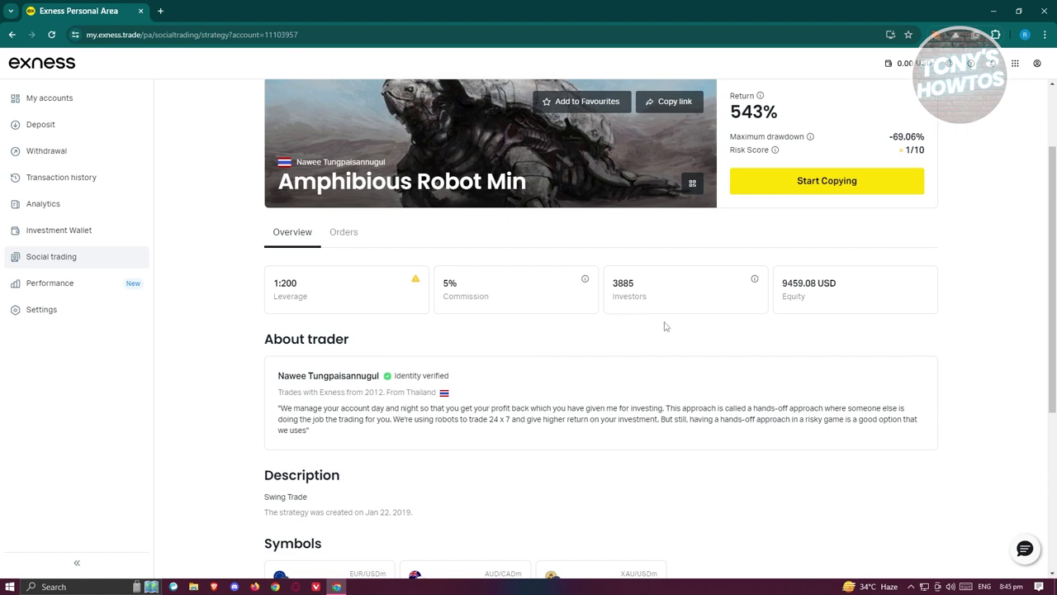
pyautogui.scroll(2, 665, 326)
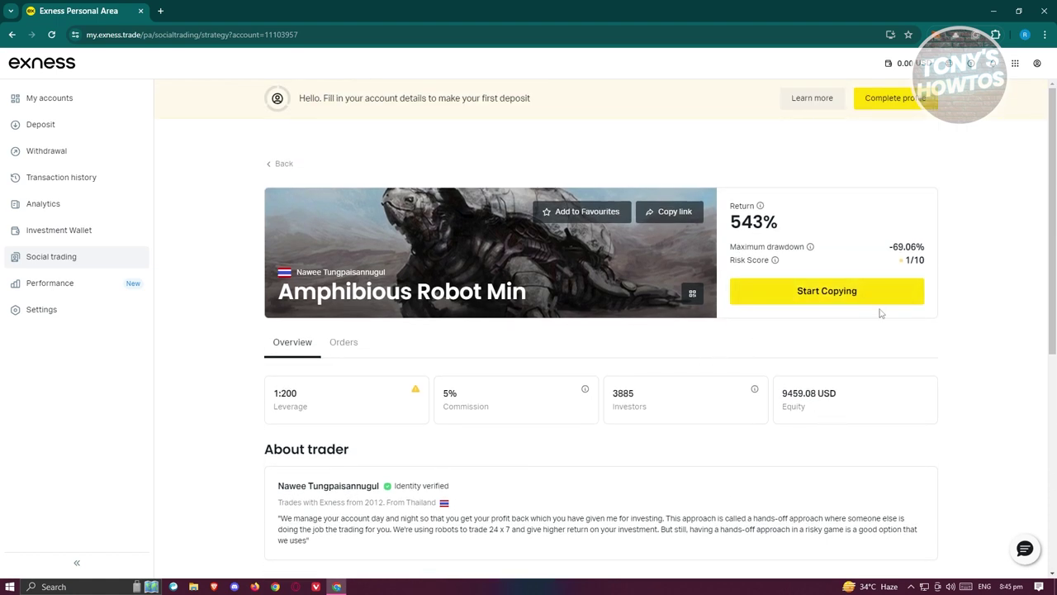
# Open the Performance page and examine the account summary figures and the net profit chart.
pyautogui.click(51, 293)
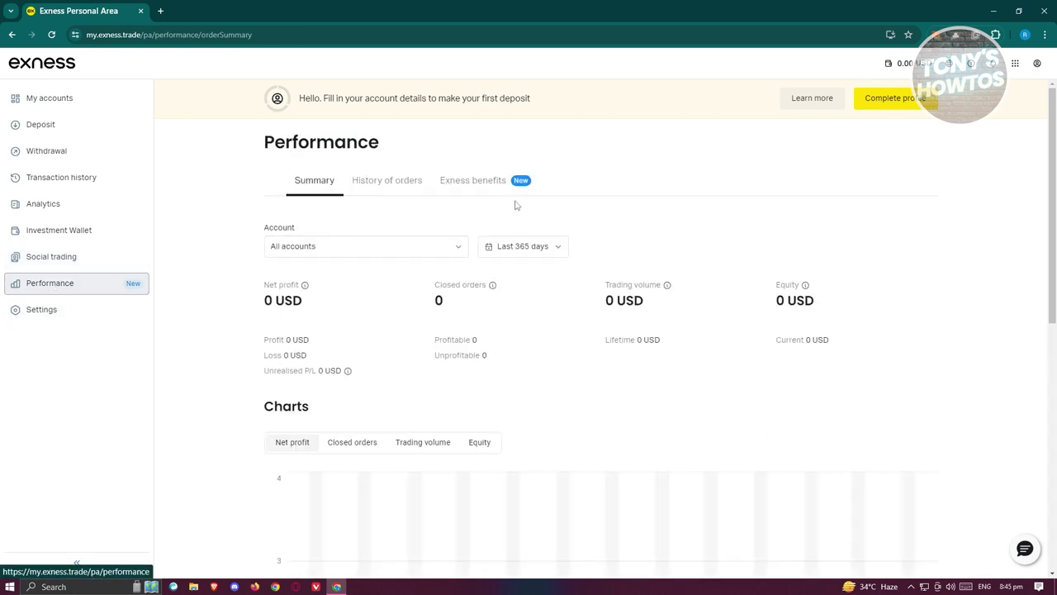
pyautogui.scroll(-2, 300, 368)
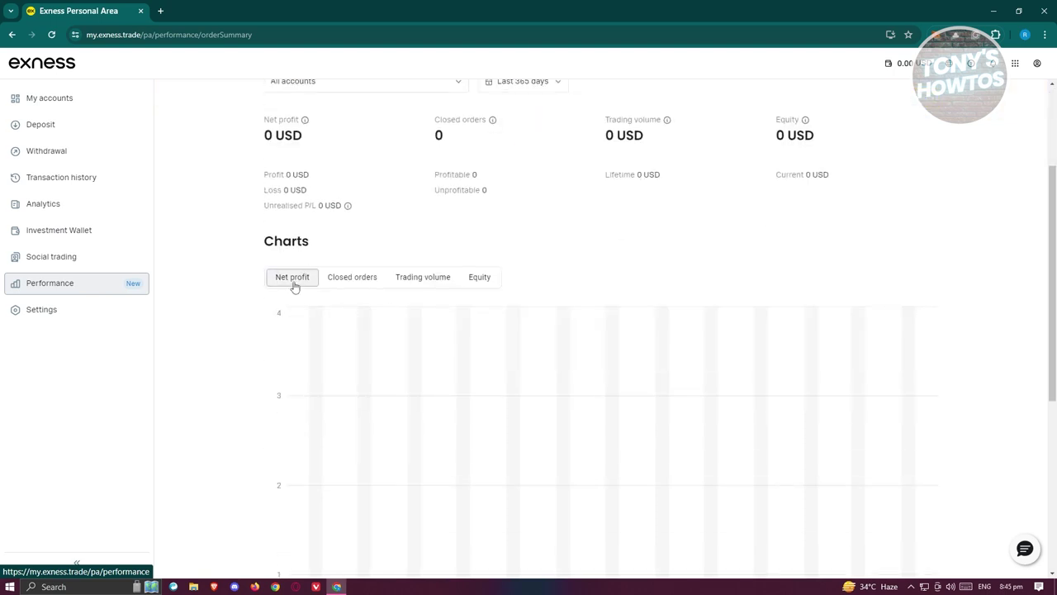
pyautogui.scroll(-1, 463, 417)
pyautogui.scroll(-1, 468, 415)
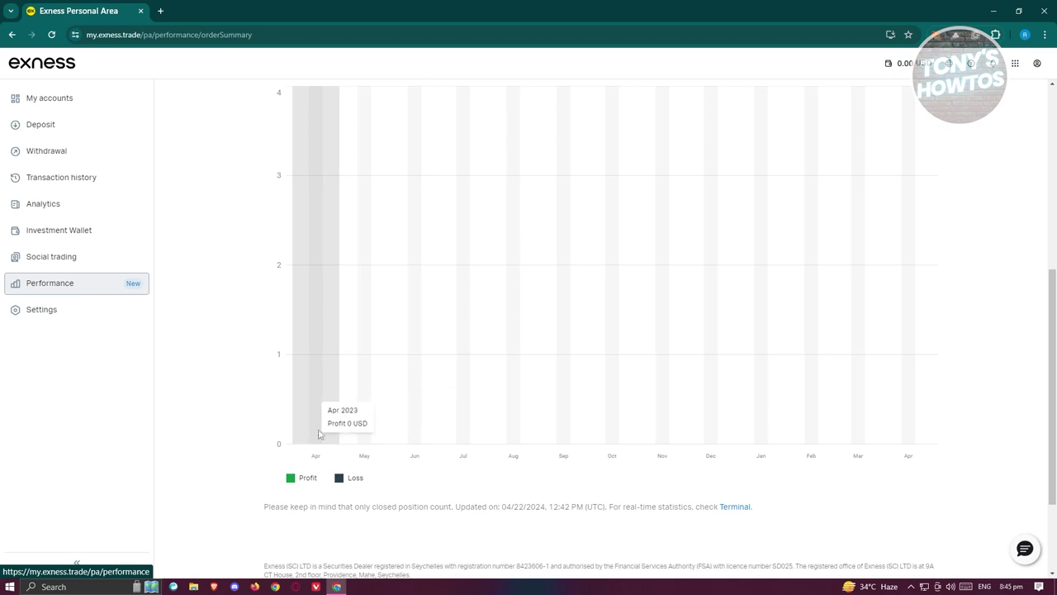
# Look over the performance summary and charts, and open the Settings page to review the profile's verification steps.
pyautogui.scroll(3, 357, 372)
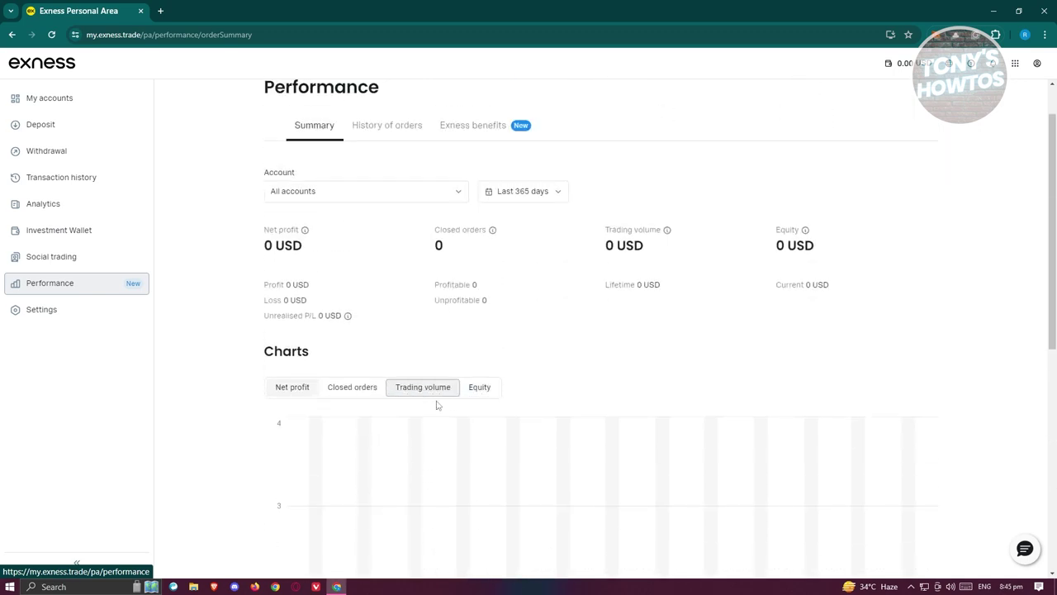
pyautogui.scroll(-2, 446, 495)
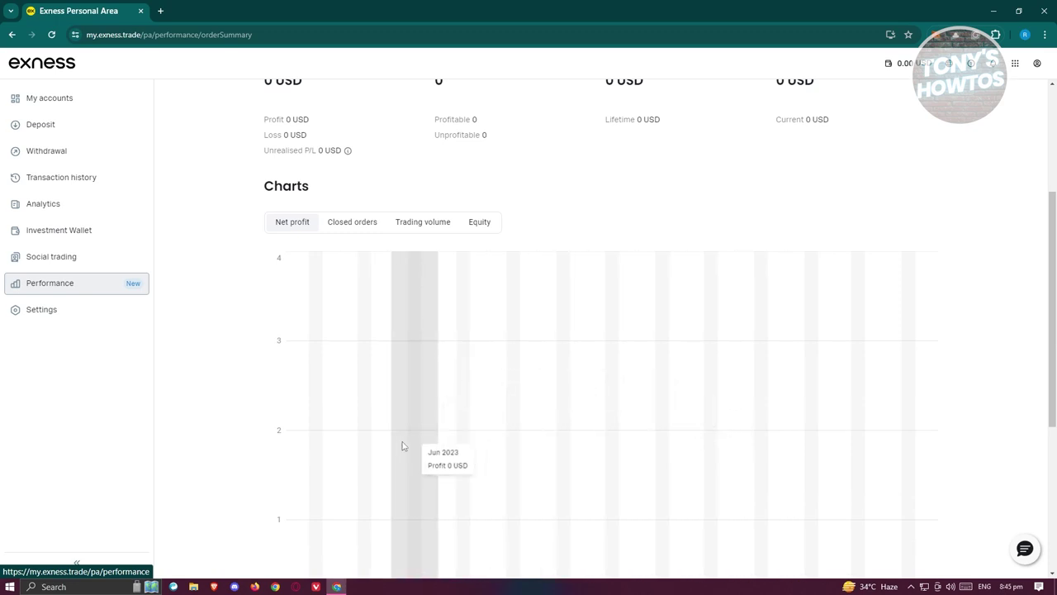
pyautogui.click(59, 309)
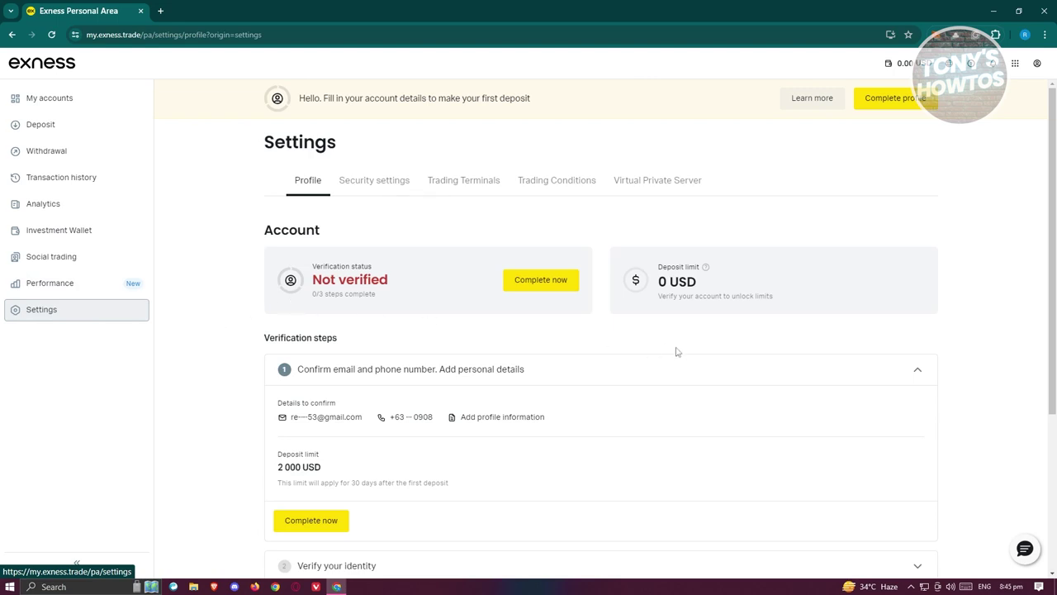
pyautogui.scroll(-3, 673, 352)
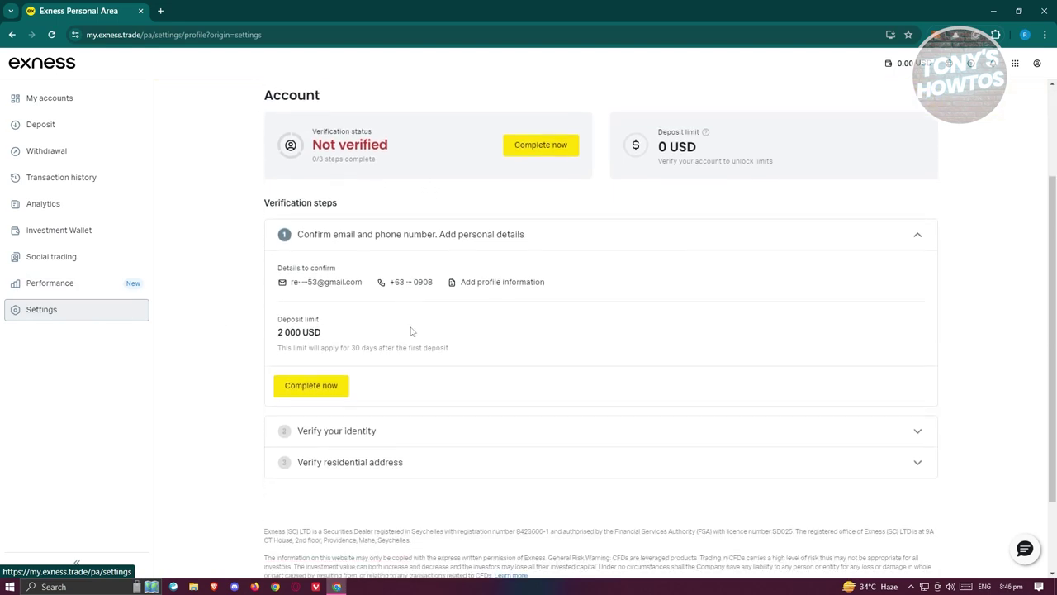
pyautogui.scroll(3, 410, 331)
# Review the Security settings, Trading Terminals and Virtual Private Server sections of the account settings.
pyautogui.click(372, 172)
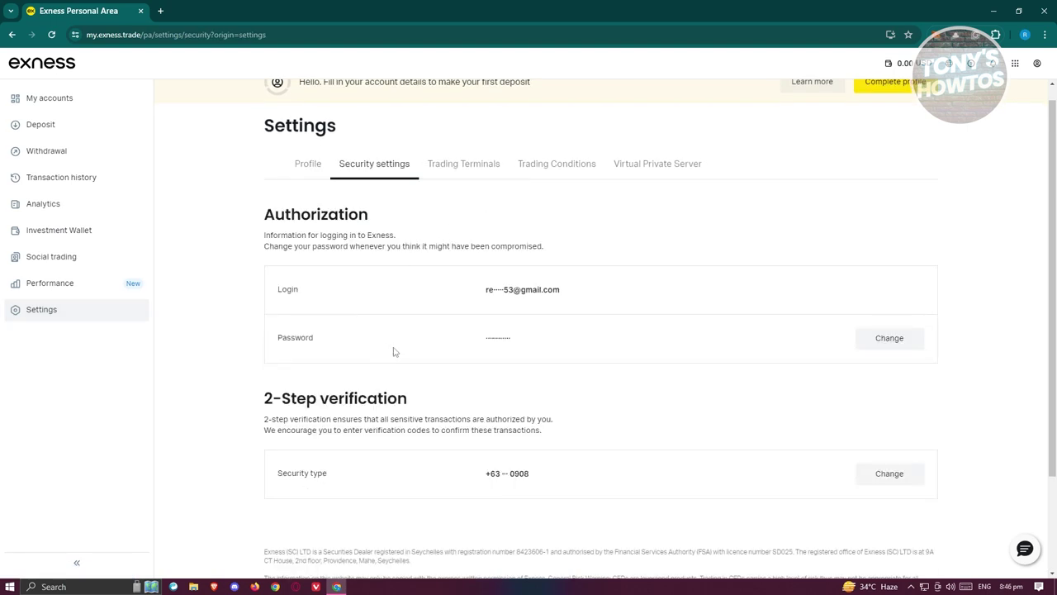
pyautogui.scroll(-2, 403, 357)
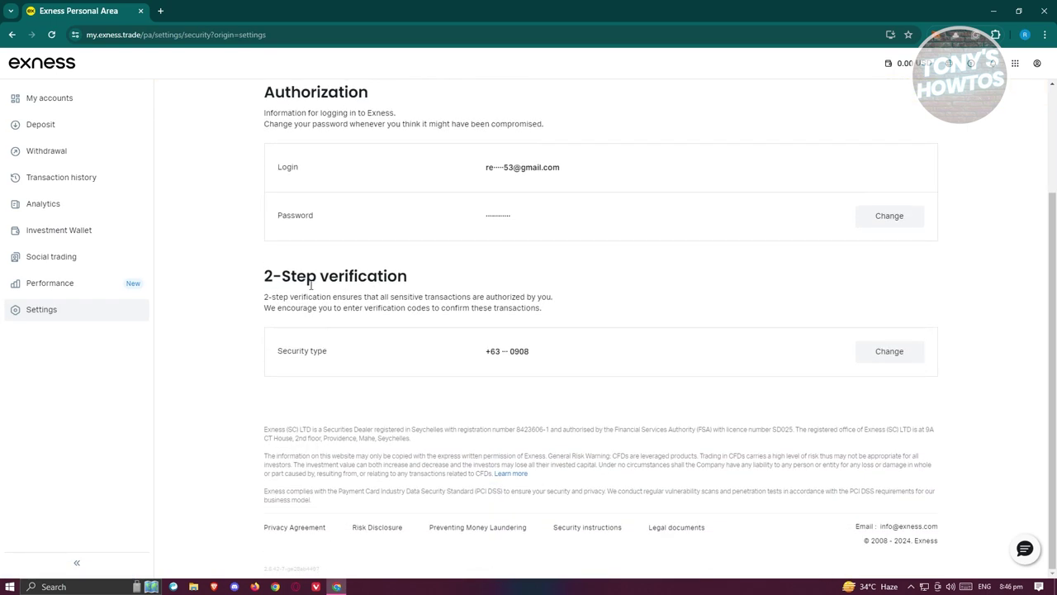
pyautogui.scroll(2, 330, 297)
pyautogui.click(498, 194)
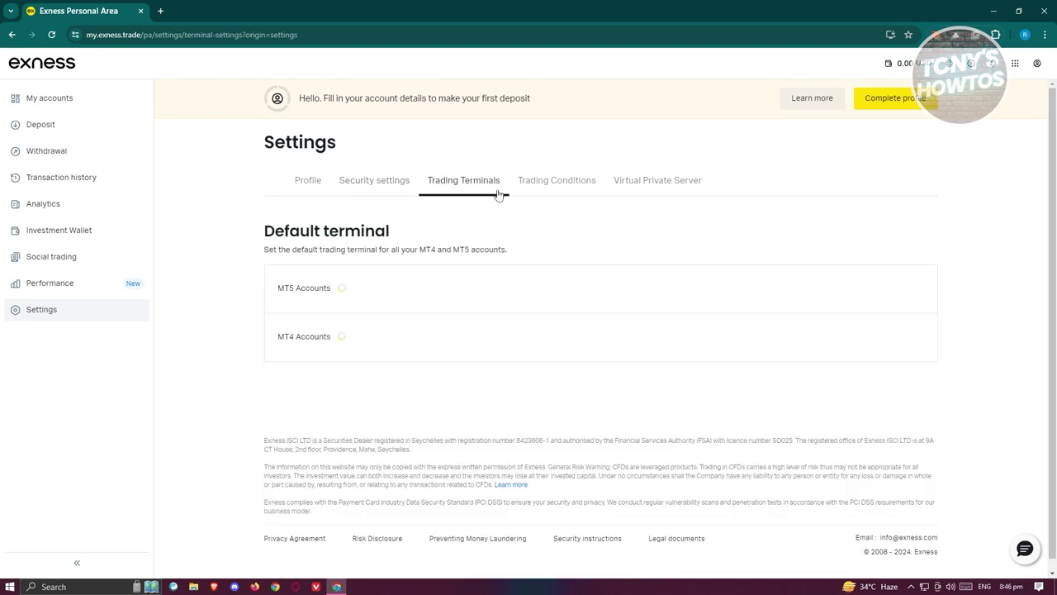
pyautogui.click(689, 187)
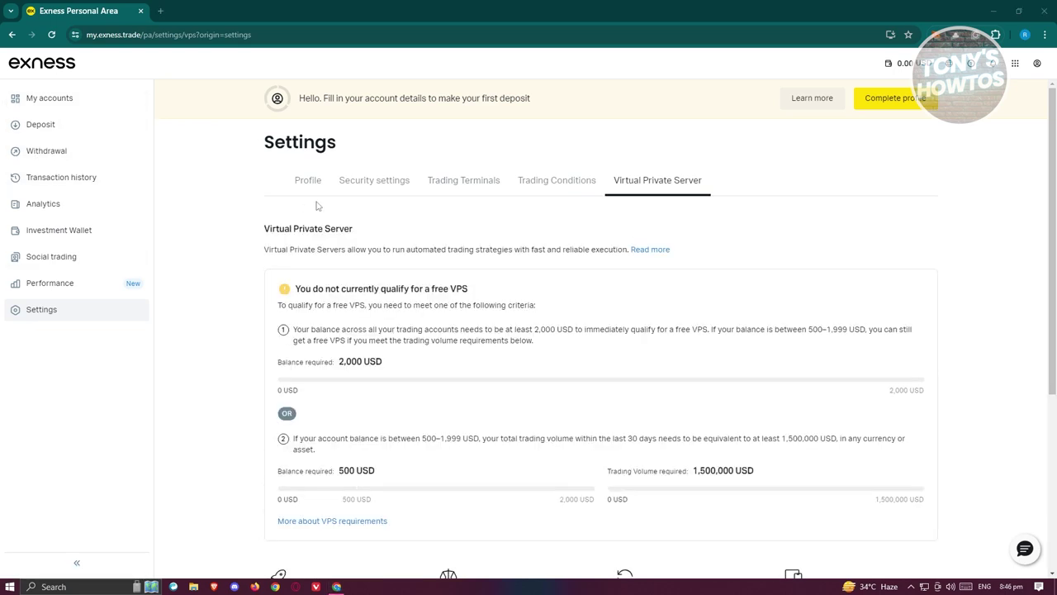
# Return to My accounts, check the real and demo accounts, and open the demo account for trading in the Exness terminal.
pyautogui.click(76, 104)
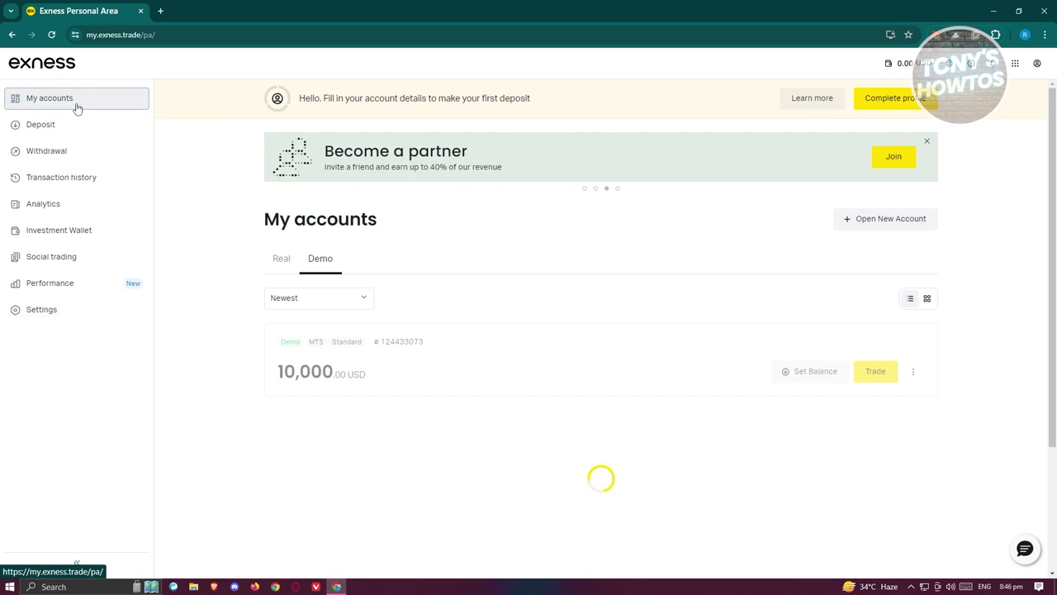
pyautogui.click(278, 264)
pyautogui.click(316, 263)
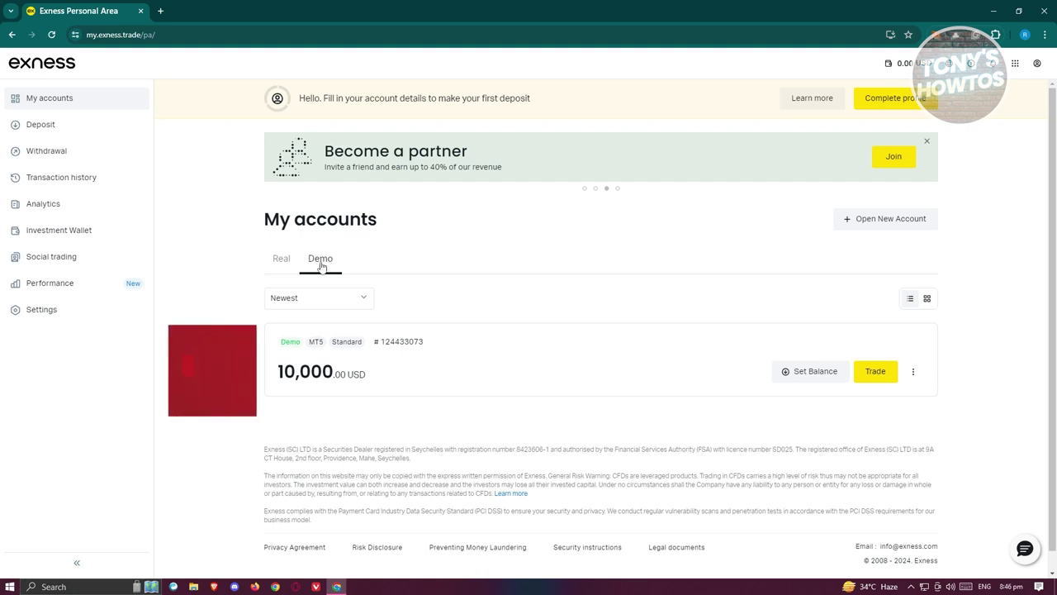
pyautogui.click(875, 370)
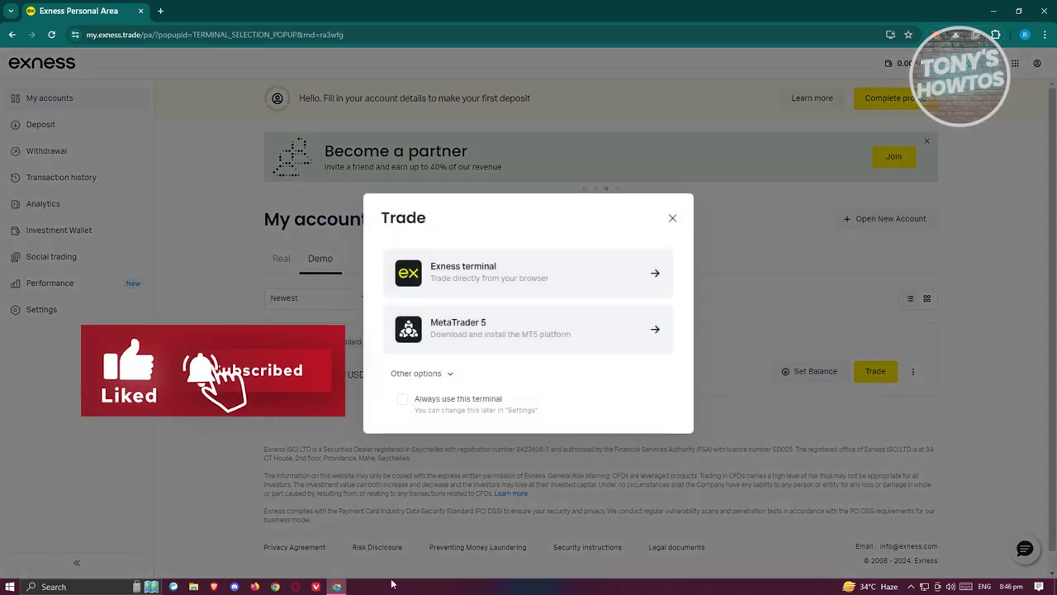
pyautogui.click(494, 281)
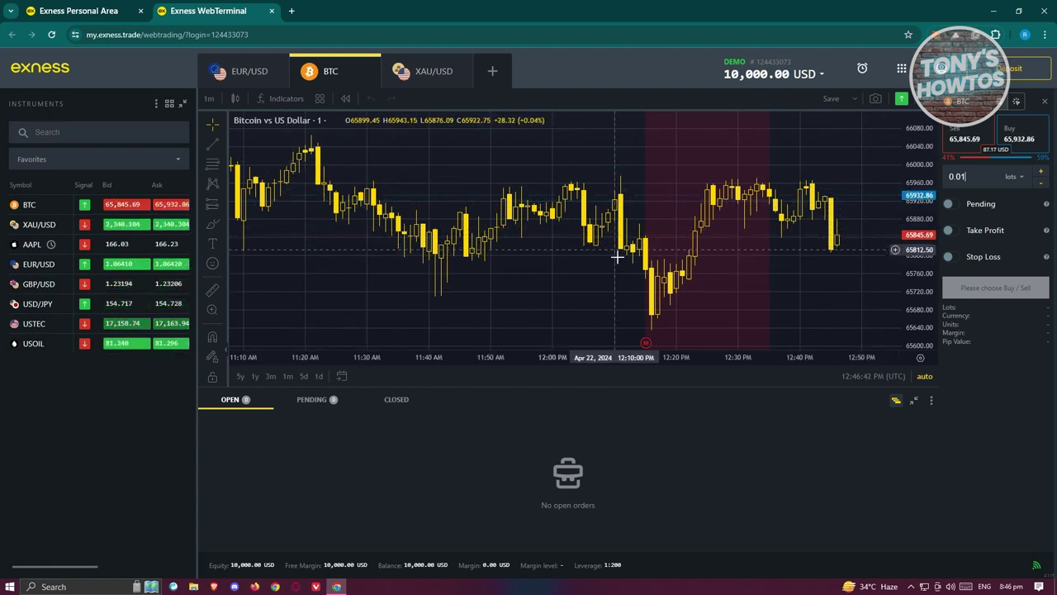
# Set the BTC chart type to Candles, and view the BTC, XAU/USD and EUR/USD charts in turn.
pyautogui.click(234, 99)
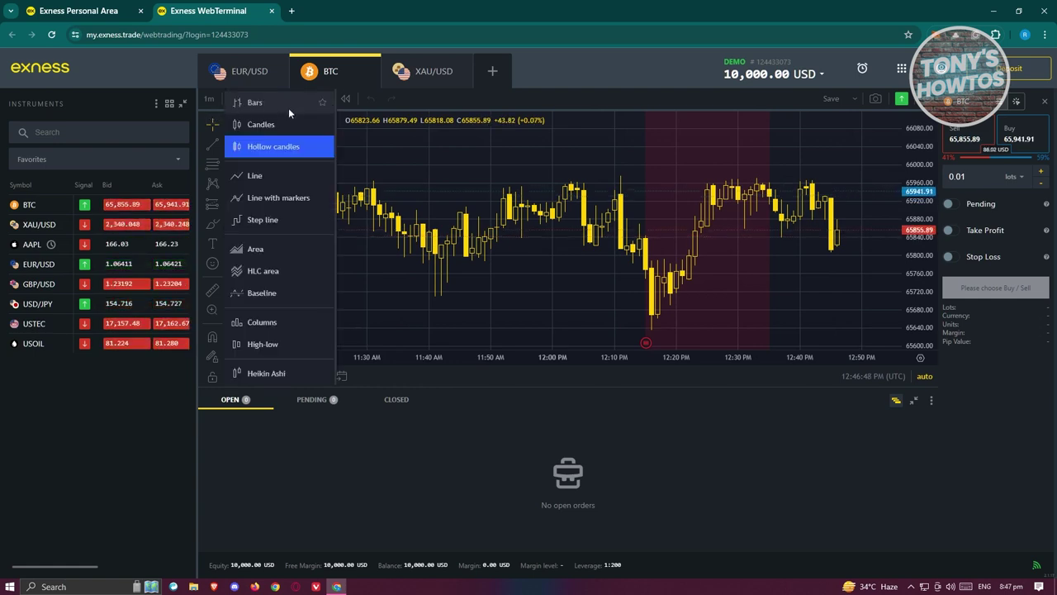
pyautogui.click(273, 125)
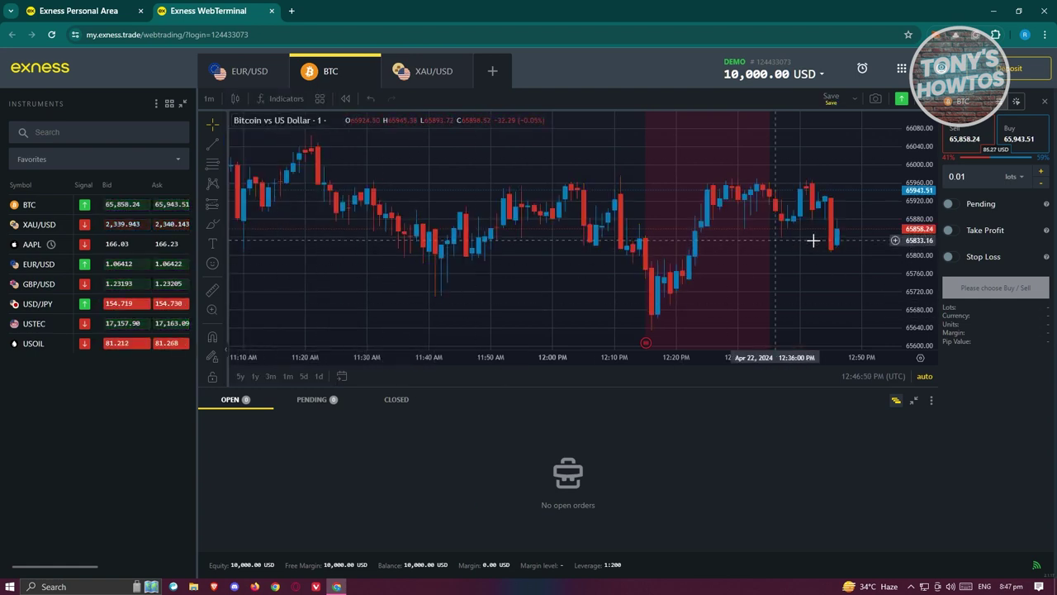
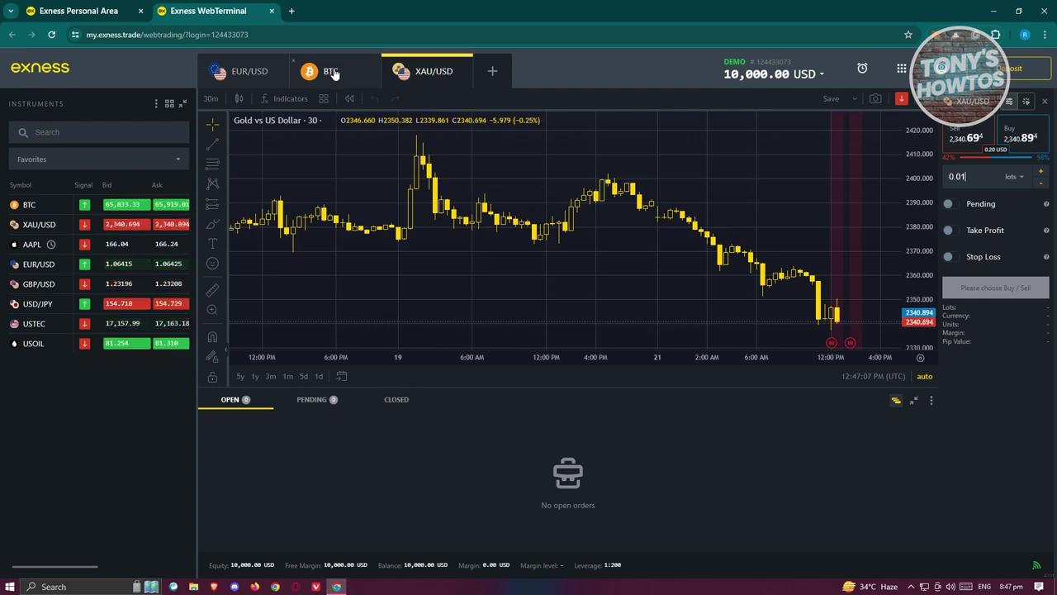
pyautogui.click(334, 74)
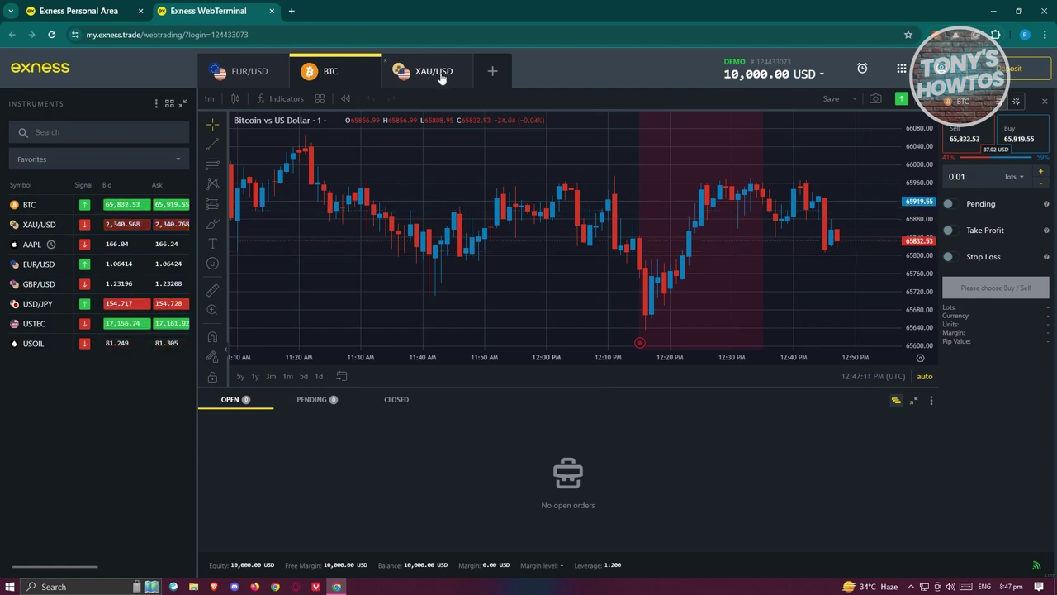
pyautogui.click(440, 74)
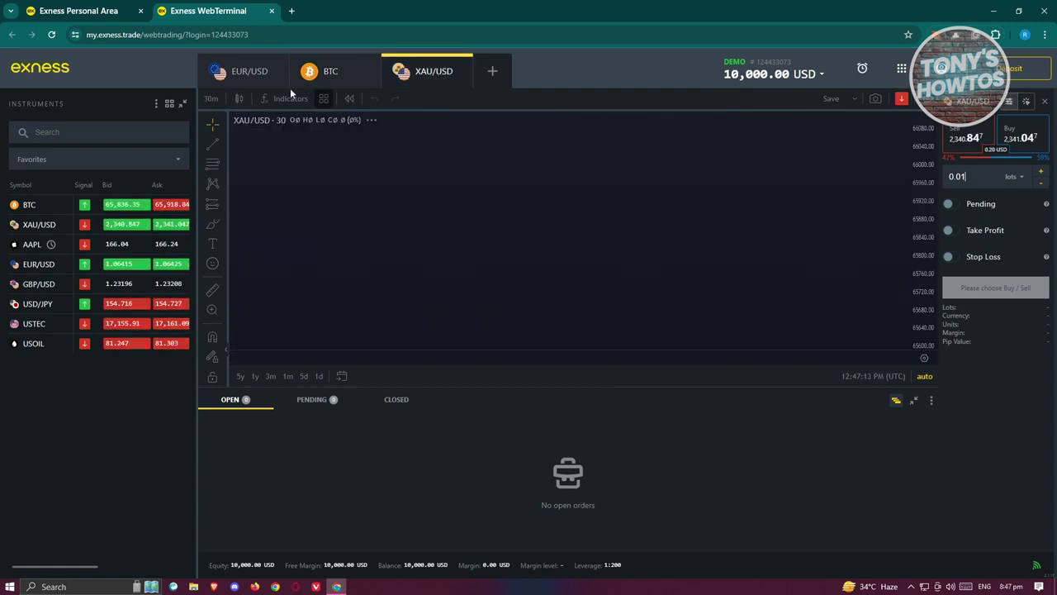
pyautogui.click(248, 78)
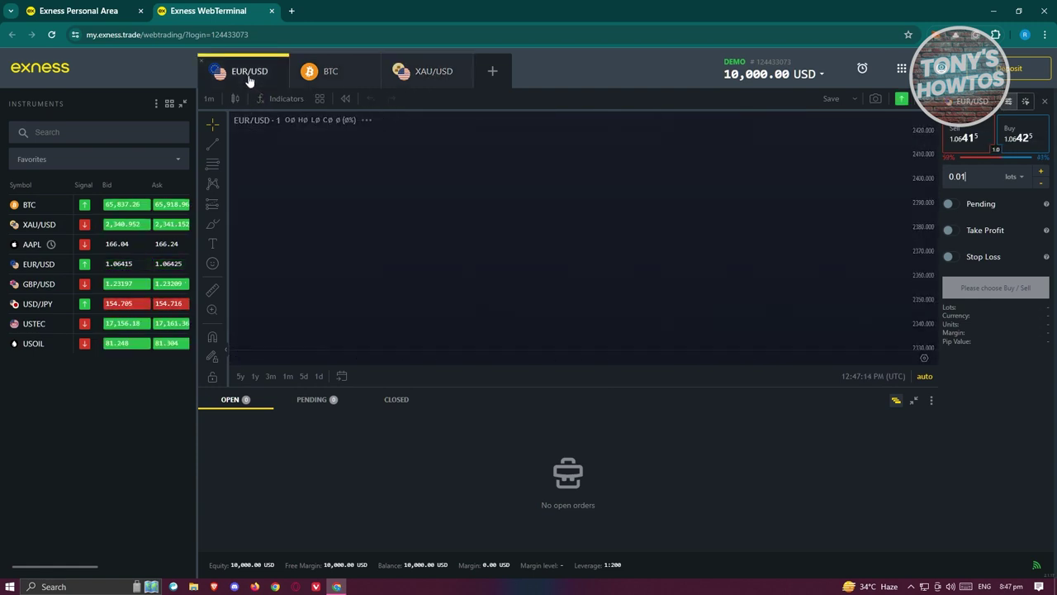
pyautogui.click(354, 74)
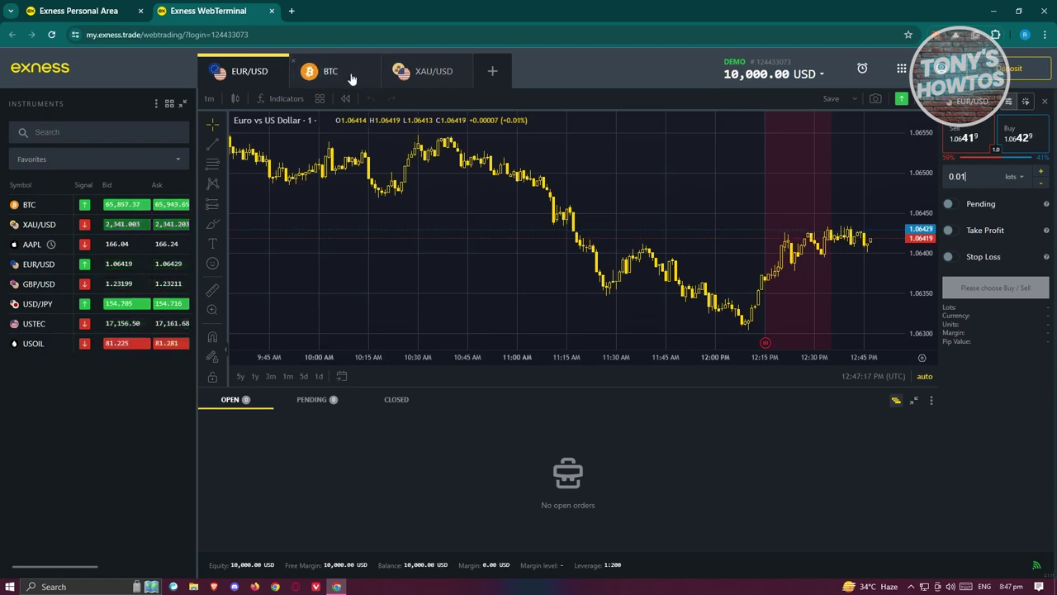
pyautogui.click(433, 73)
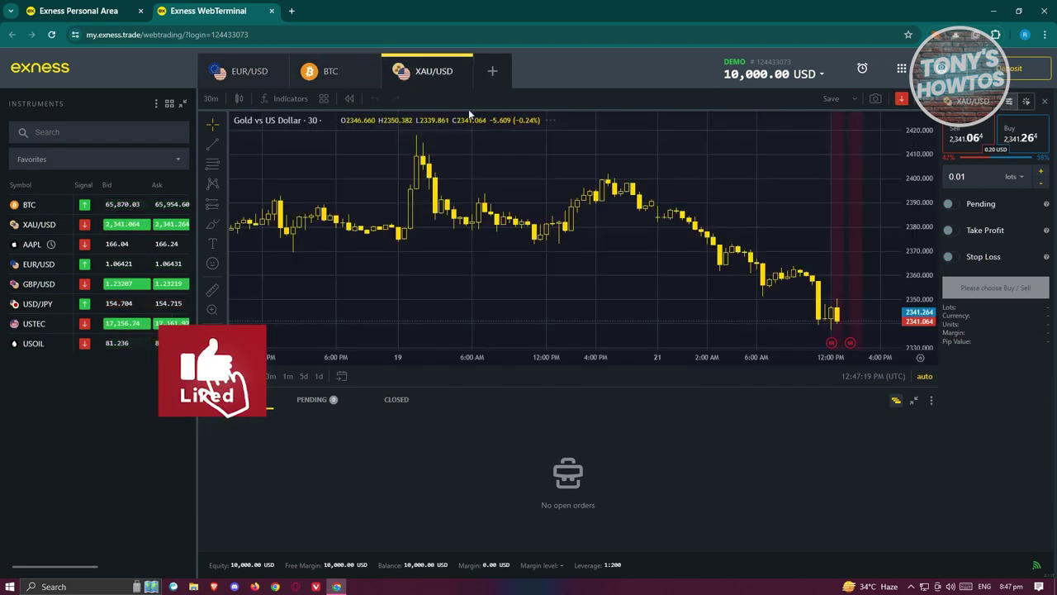
# Add an Apple Inc. (AAPL) chart from the favorite instruments, and close that chart again.
pyautogui.click(493, 73)
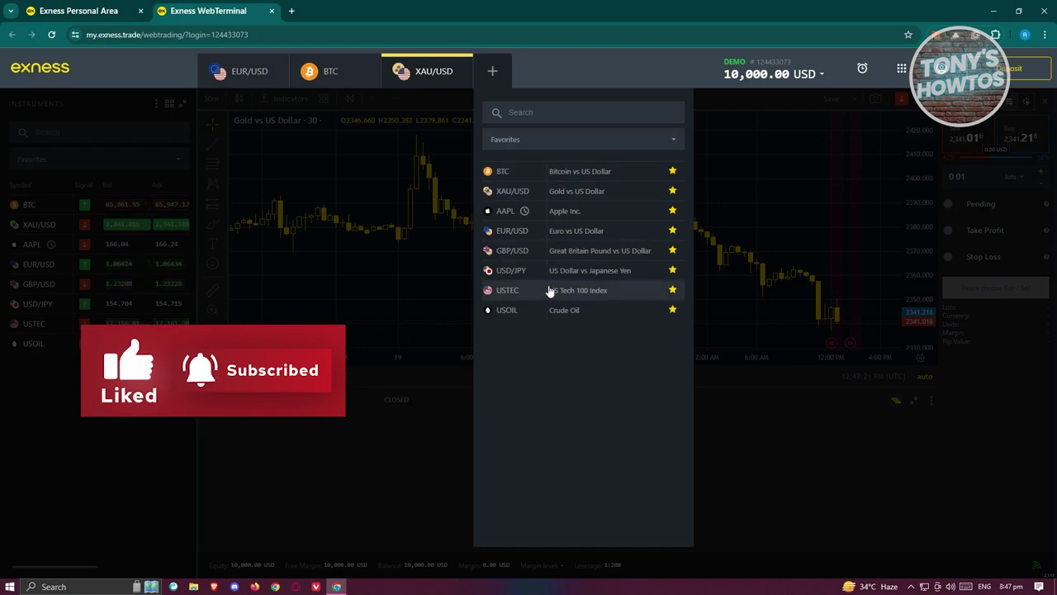
pyautogui.click(566, 210)
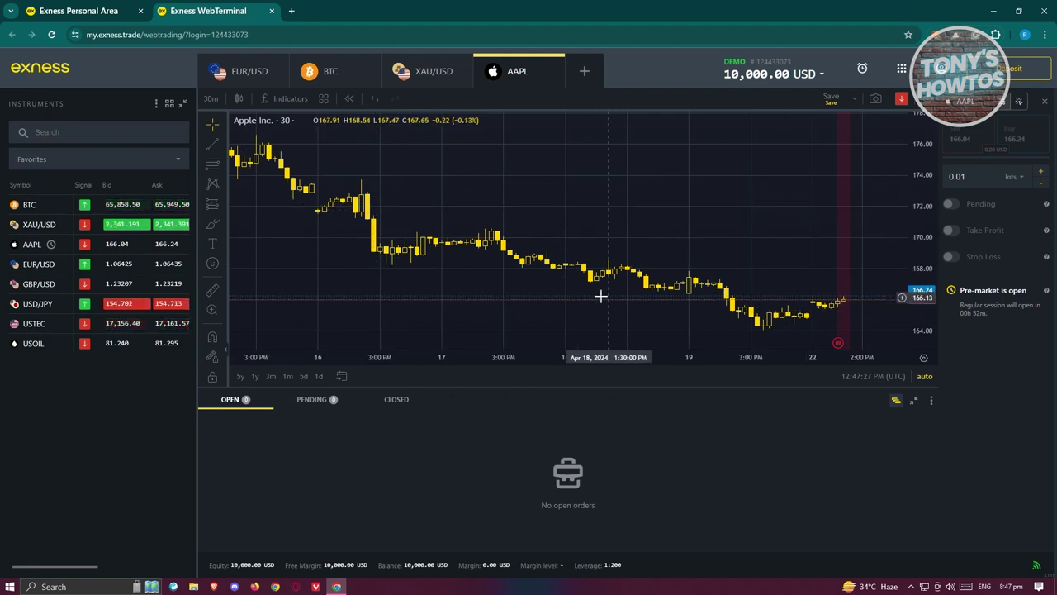
pyautogui.click(476, 61)
# Switch to the BTC chart and browse the cursor, line, Fibonacci, pattern and emoji drawing tools.
pyautogui.click(327, 71)
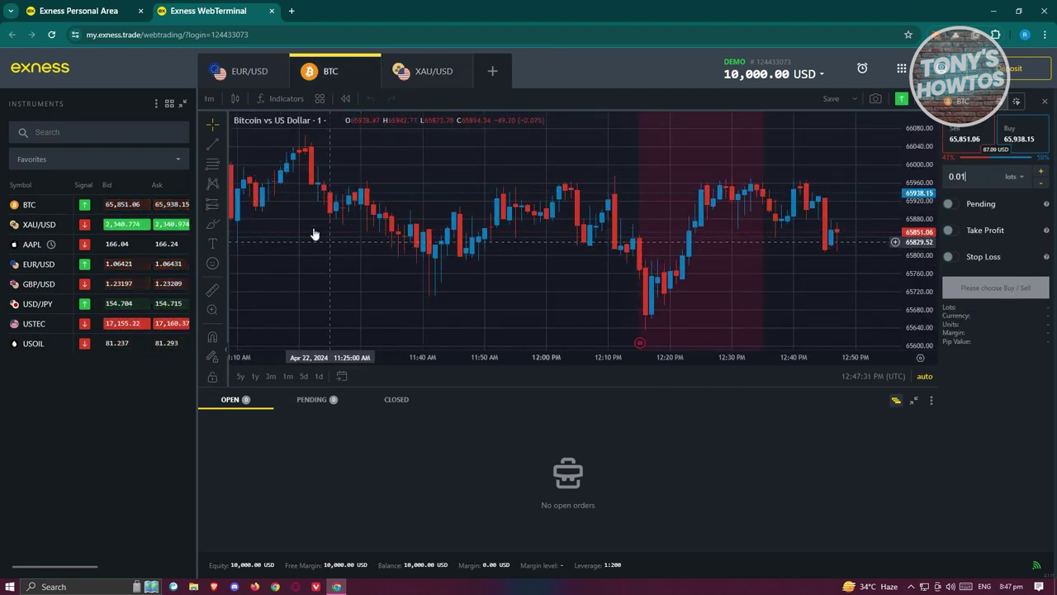
pyautogui.click(213, 130)
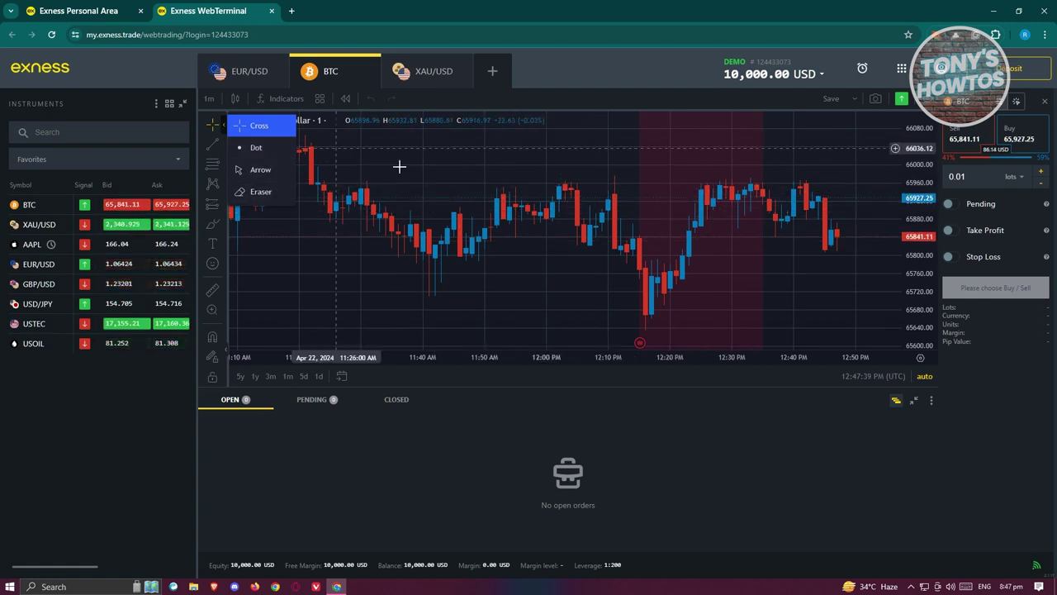
pyautogui.click(212, 143)
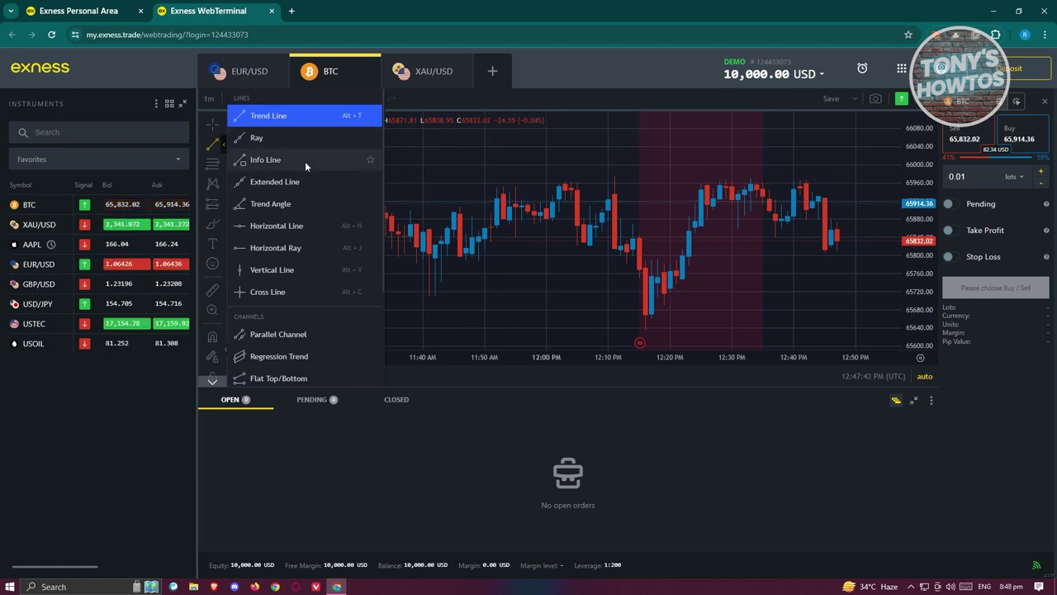
pyautogui.click(212, 164)
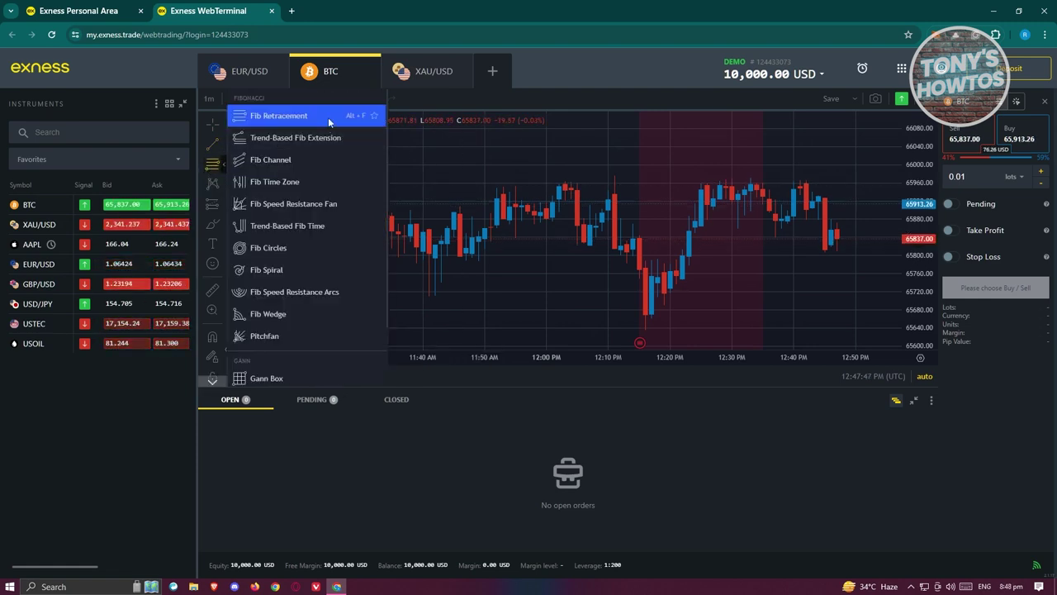
pyautogui.click(212, 184)
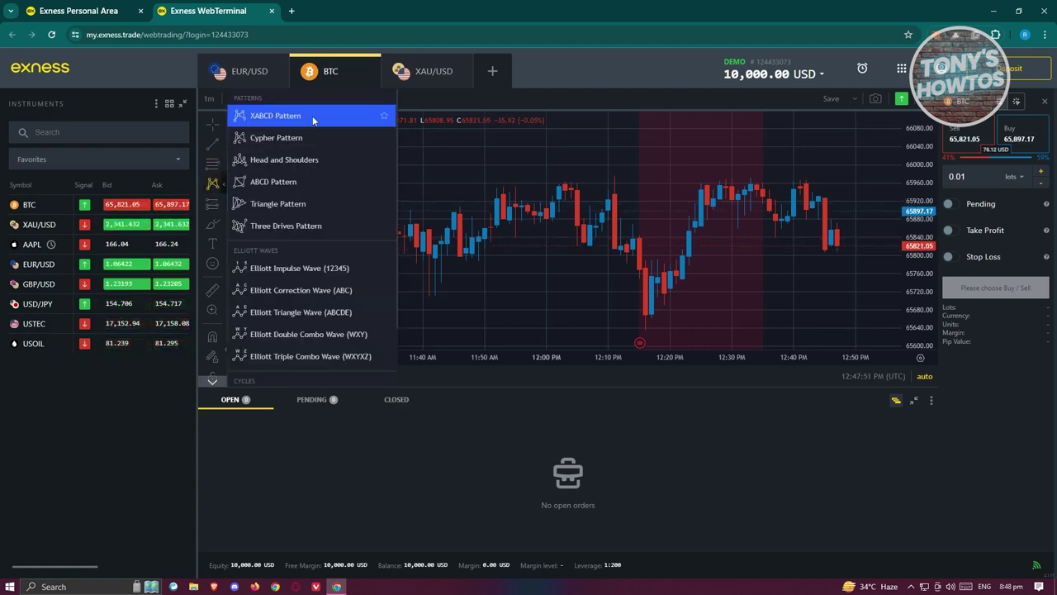
pyautogui.click(213, 263)
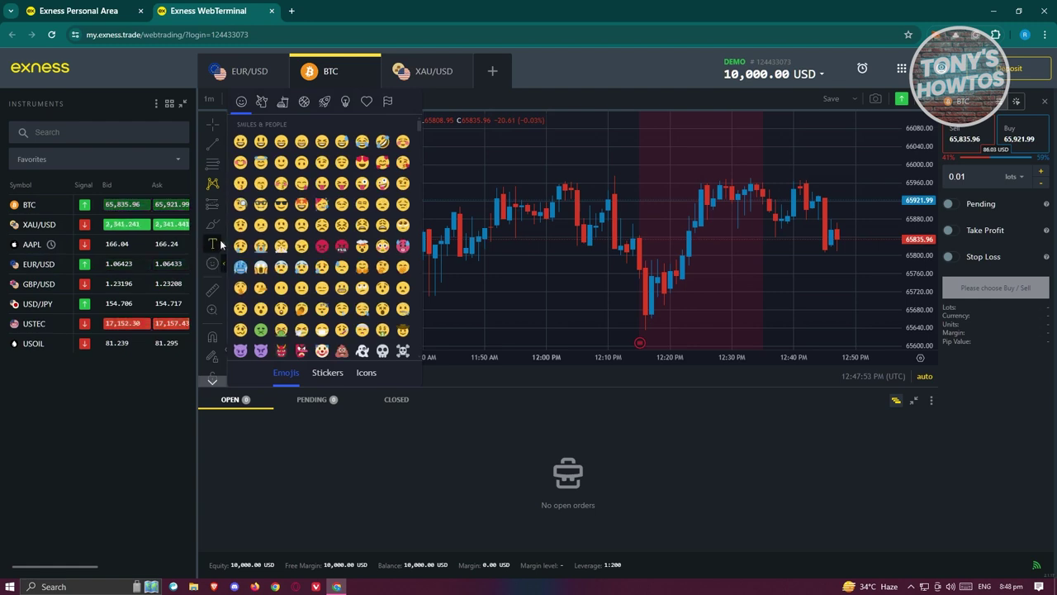
# Draw two overlapping XABCD patterns across the candles of the Bitcoin vs US Dollar chart.
pyautogui.click(472, 154)
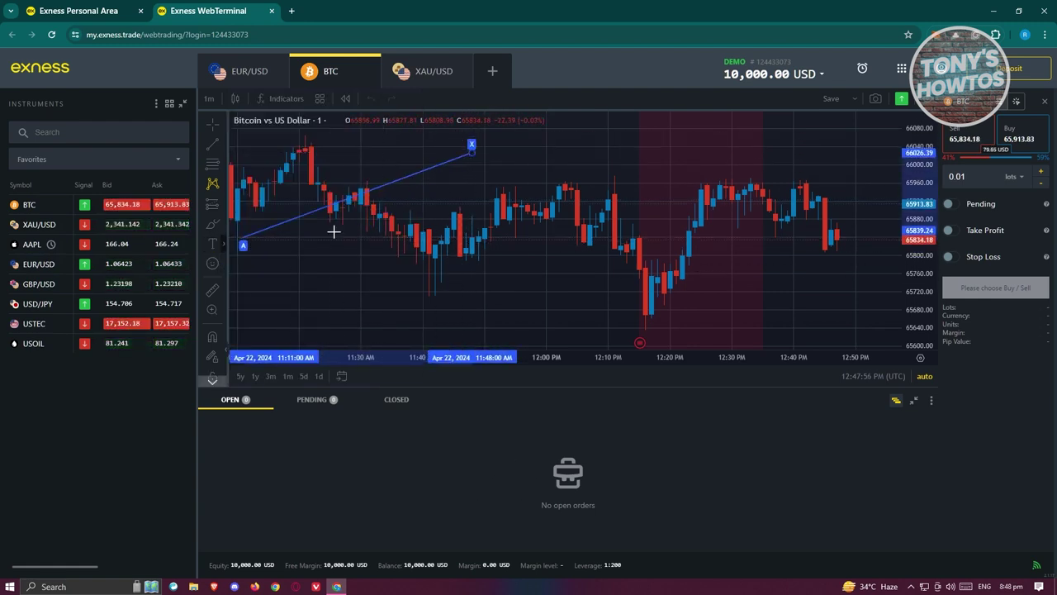
pyautogui.click(700, 159)
pyautogui.click(560, 299)
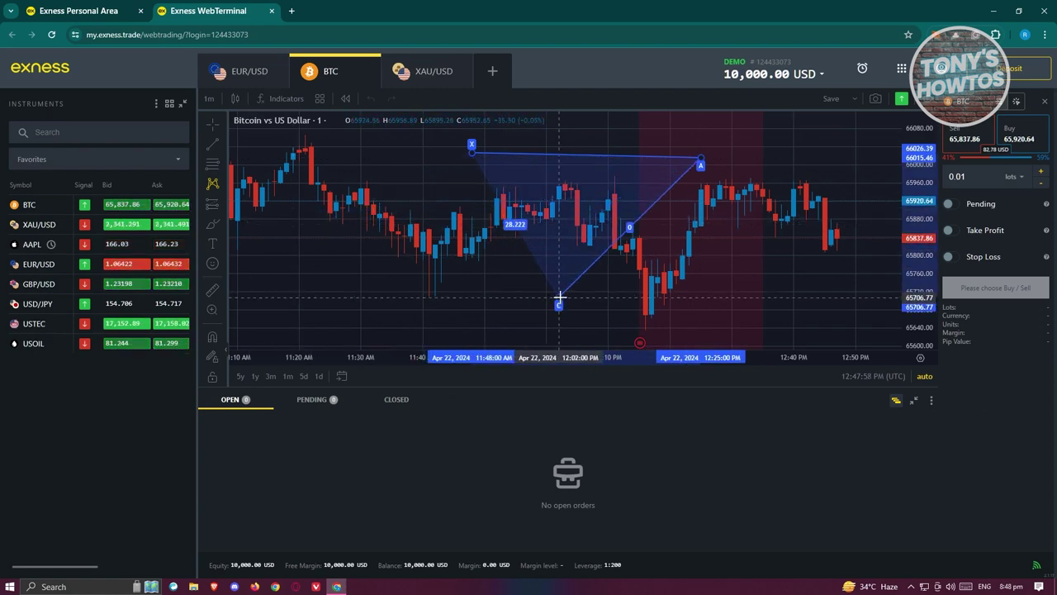
pyautogui.click(447, 141)
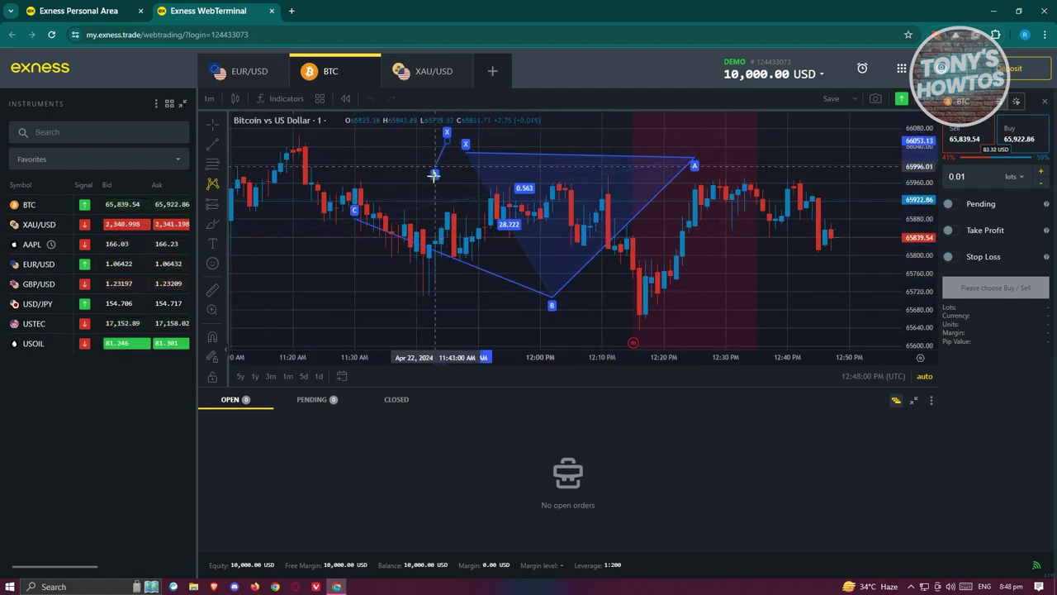
pyautogui.click(354, 216)
pyautogui.moveTo(313, 256); pyautogui.dragTo(779, 285)
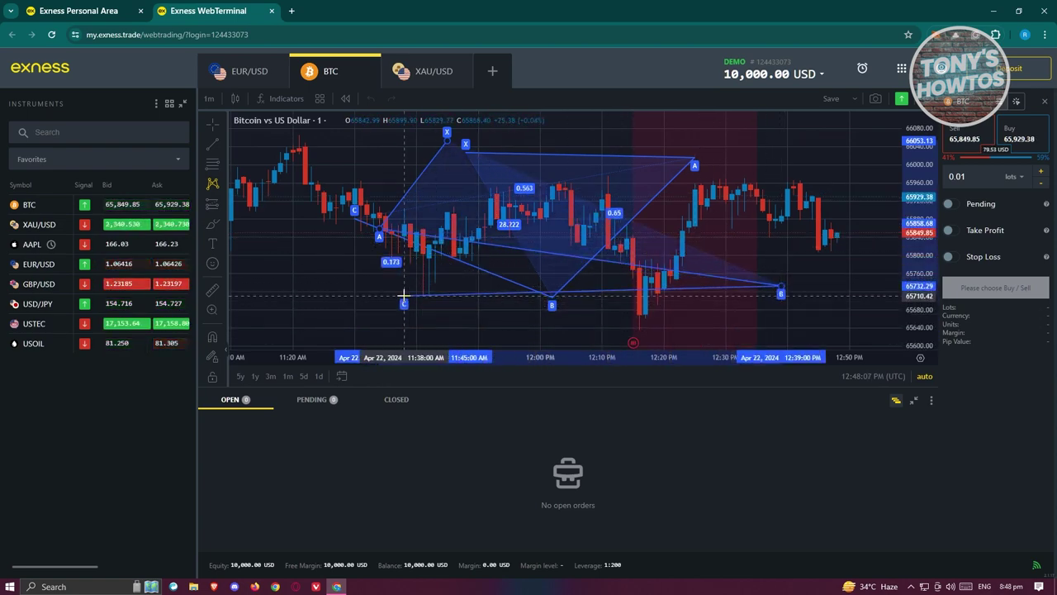
pyautogui.click(404, 295)
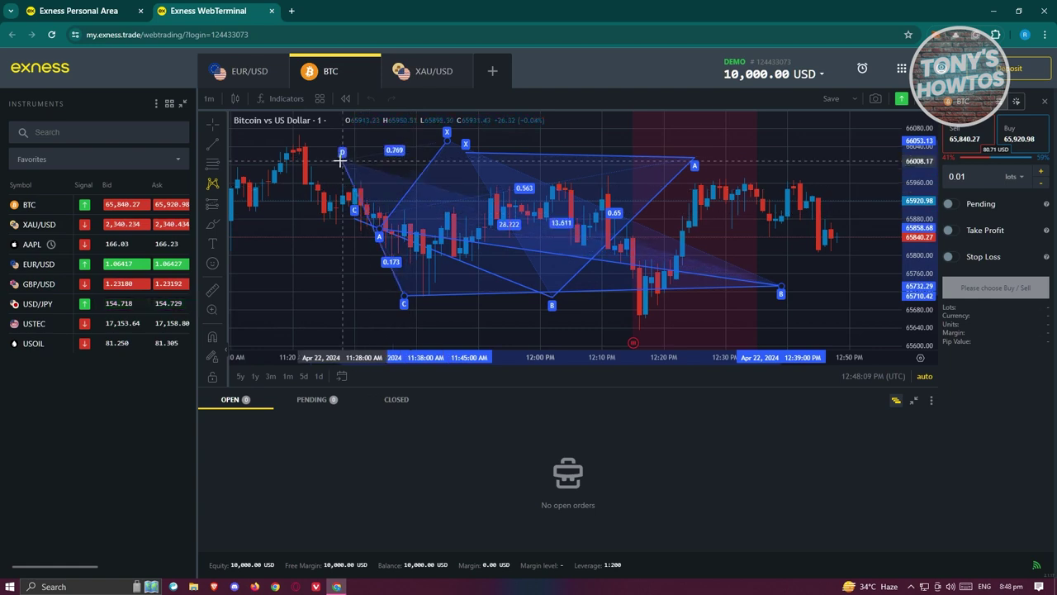
pyautogui.click(346, 162)
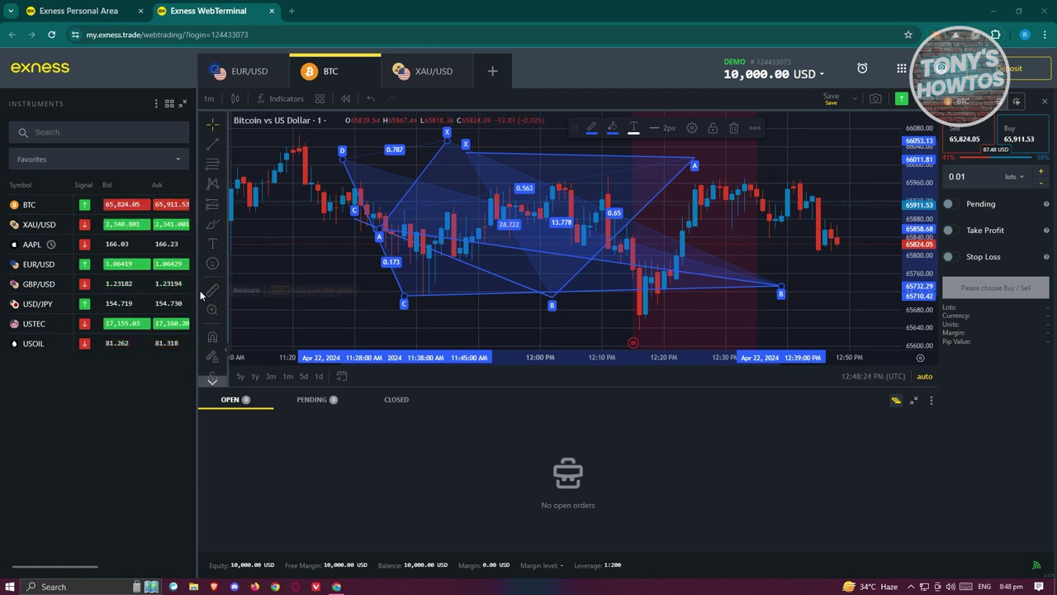
# Switch the Bitcoin vs US Dollar chart's timeframe to 5 minutes, and after that to 30 minutes.
pyautogui.click(218, 100)
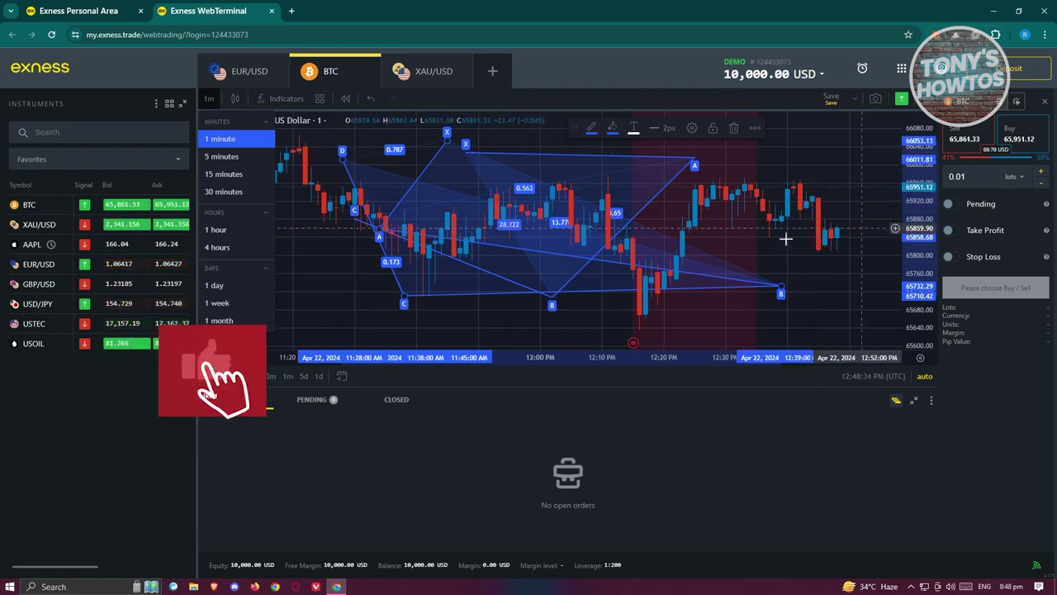
pyautogui.click(221, 157)
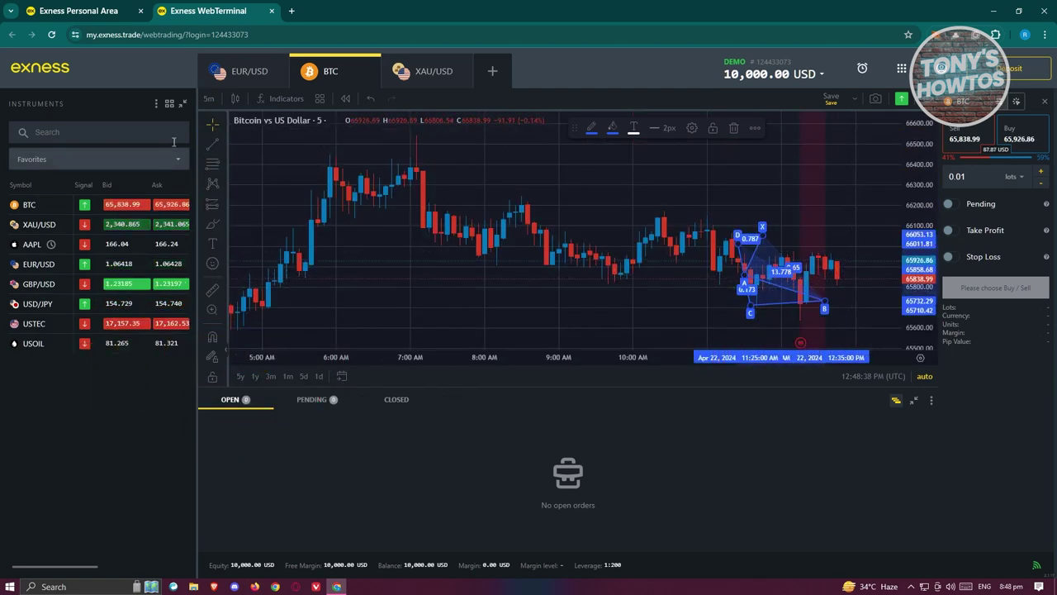
pyautogui.click(210, 98)
pyautogui.click(232, 193)
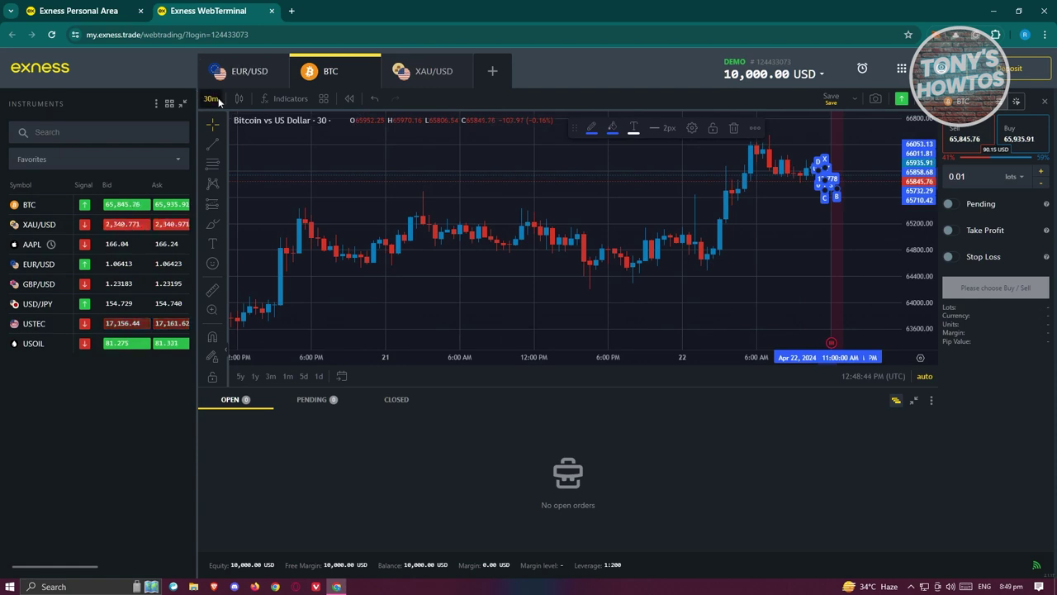
# View the list of available indicators and the indicator template option for the BTC chart, and close them.
pyautogui.click(286, 100)
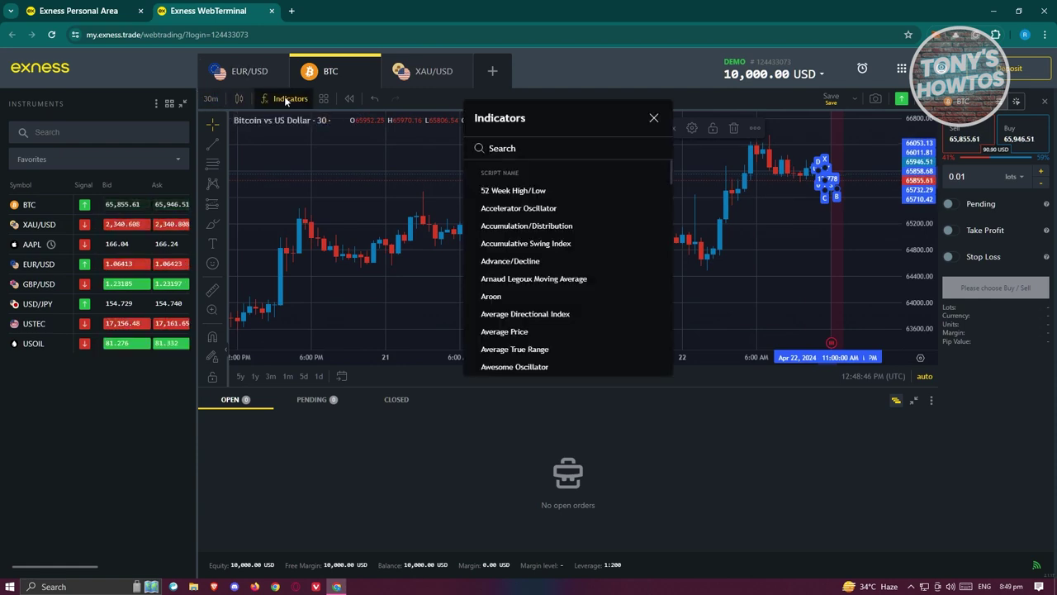
pyautogui.click(323, 100)
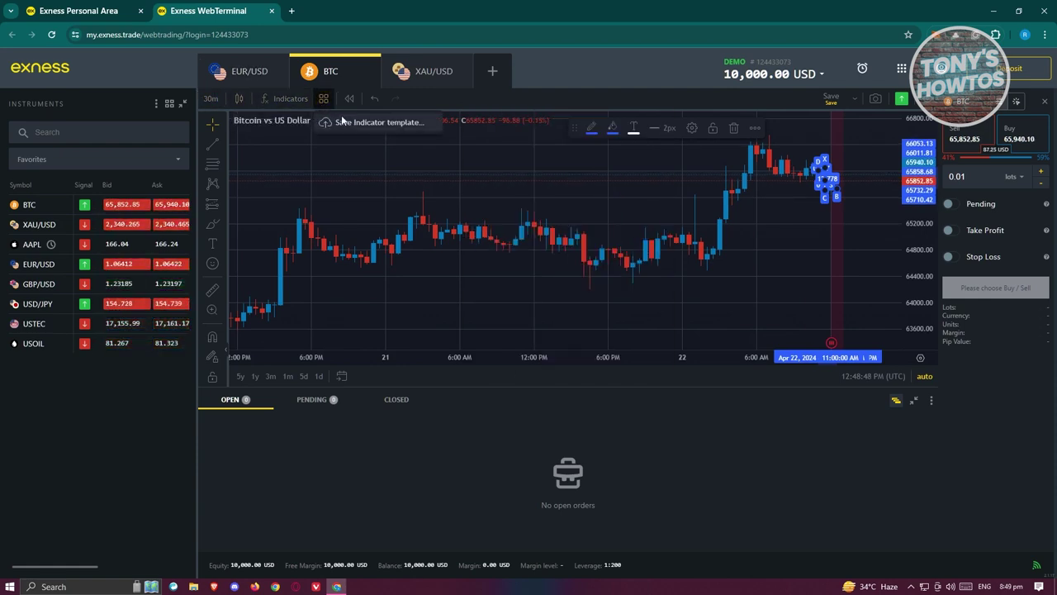
pyautogui.click(769, 182)
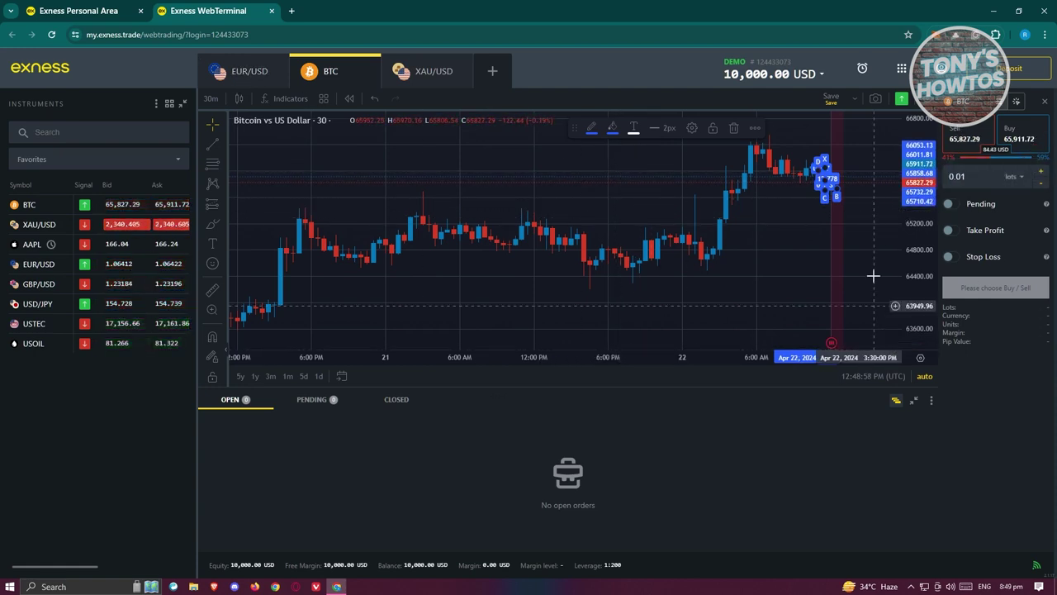
# Start a BTC buy order and enter a volume of 0.01 lots.
pyautogui.click(1022, 139)
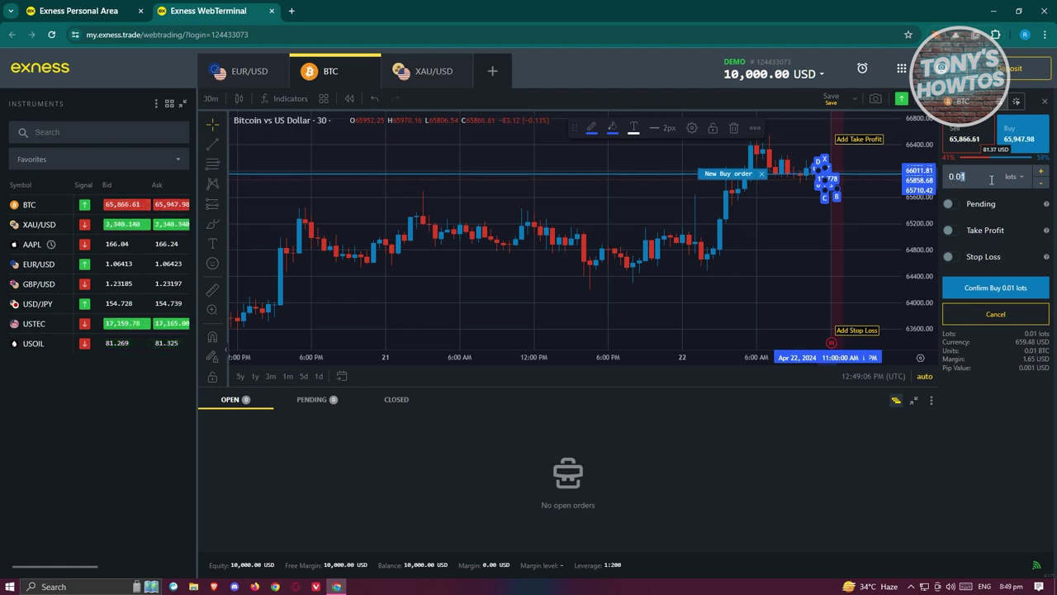
pyautogui.click(987, 176)
pyautogui.press('BackSpace')
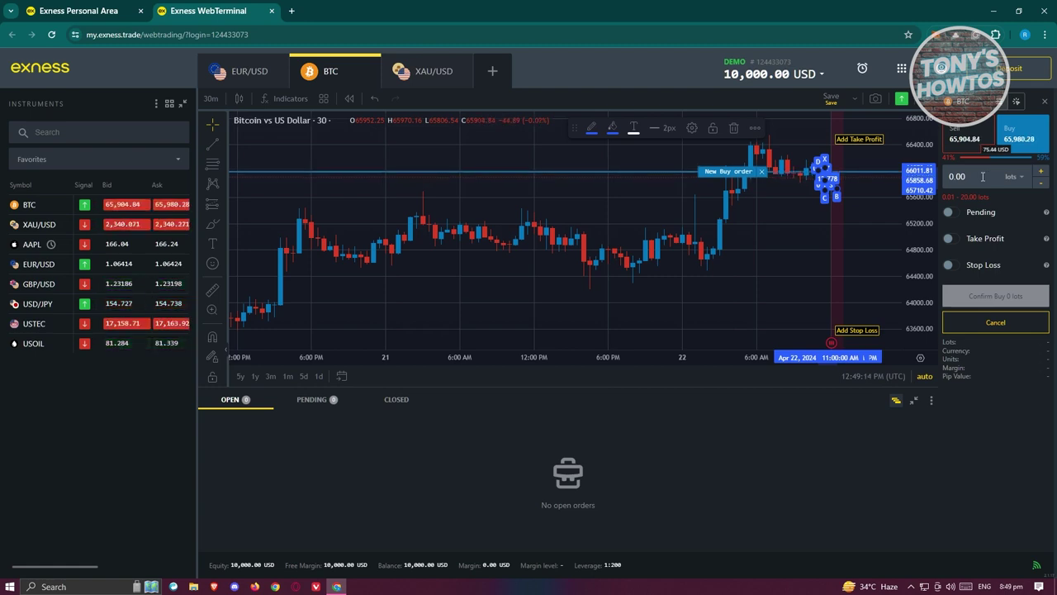
pyautogui.write('1')
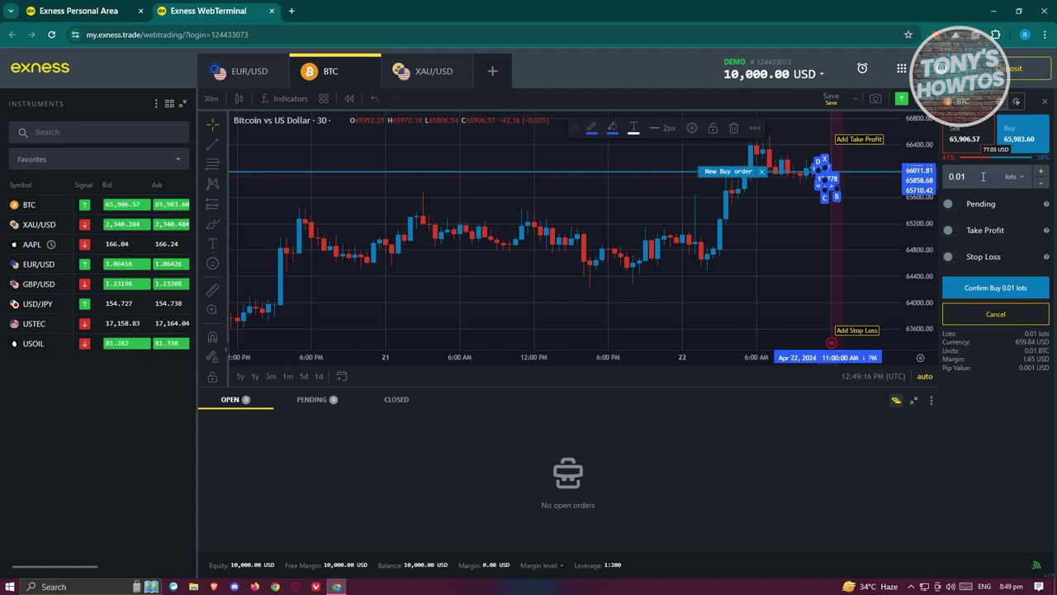
# Switch the buy order's volume to units, enter 0.01 BTC and confirm the order.
pyautogui.click(1015, 177)
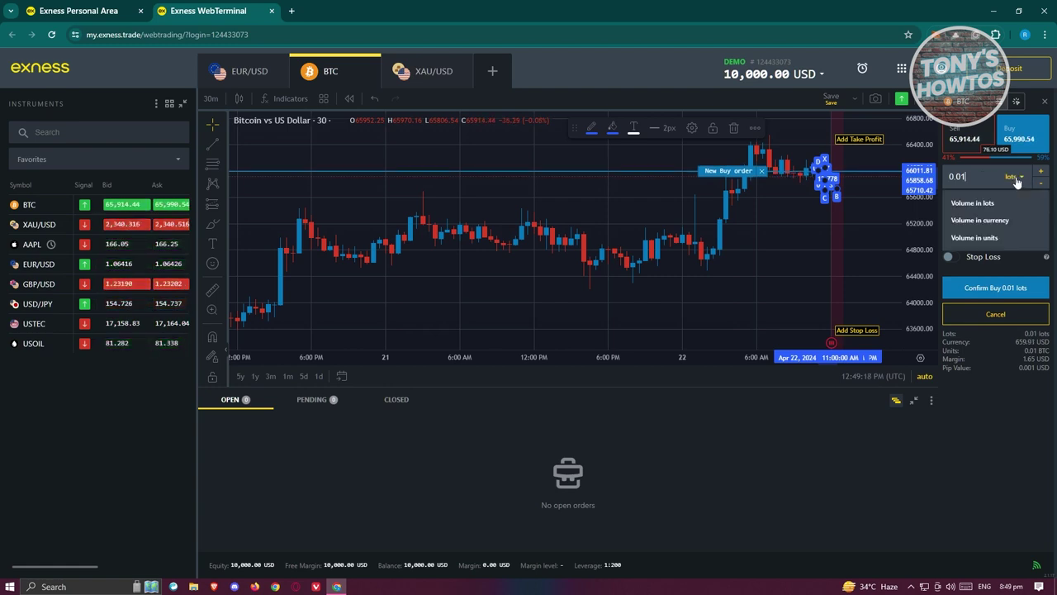
pyautogui.click(996, 238)
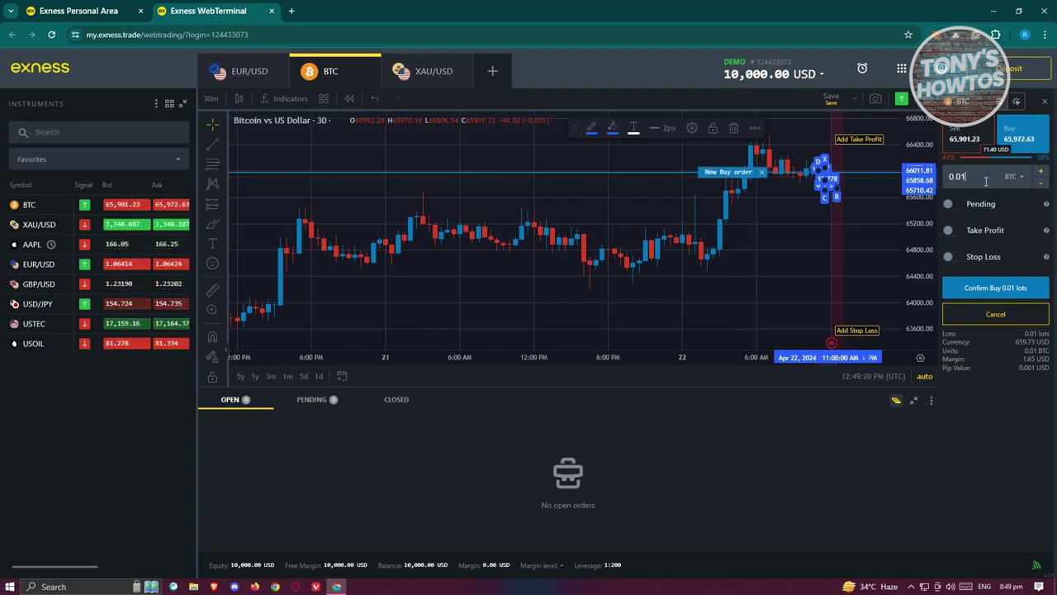
pyautogui.press('BackSpace')
pyautogui.write('0')
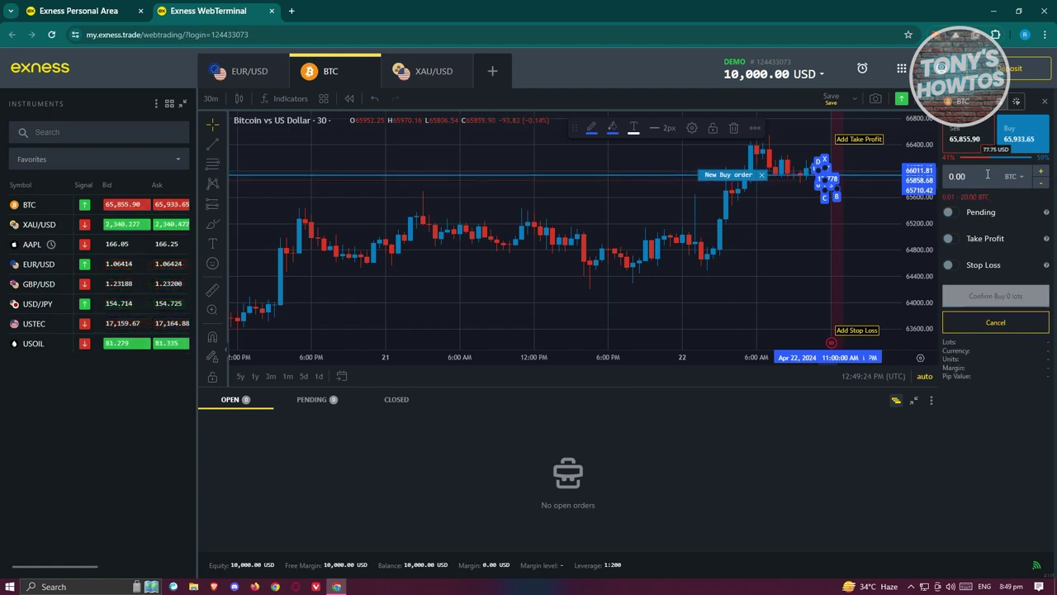
pyautogui.write('1')
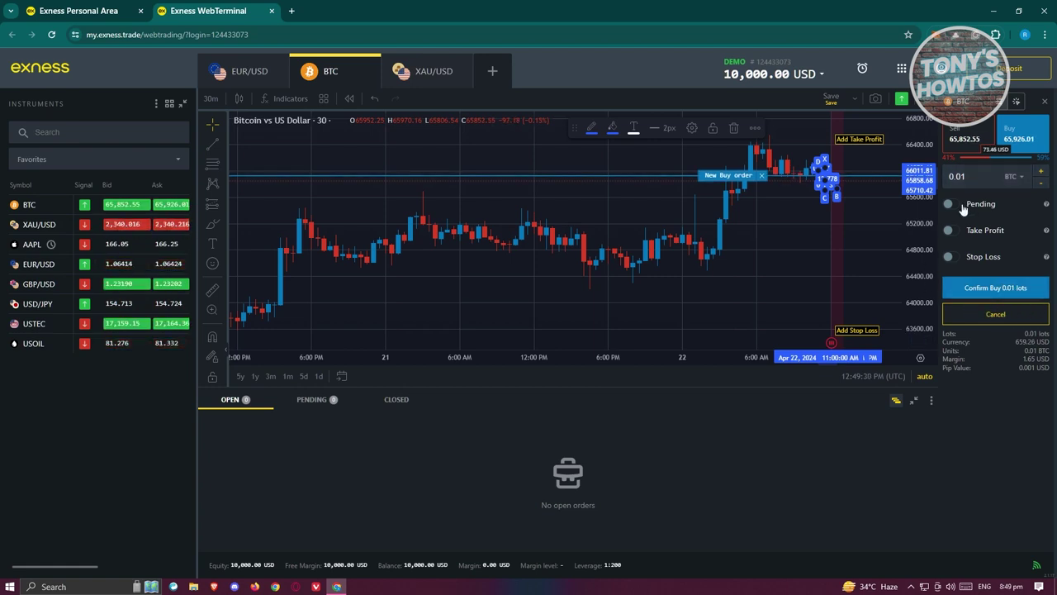
pyautogui.click(1000, 289)
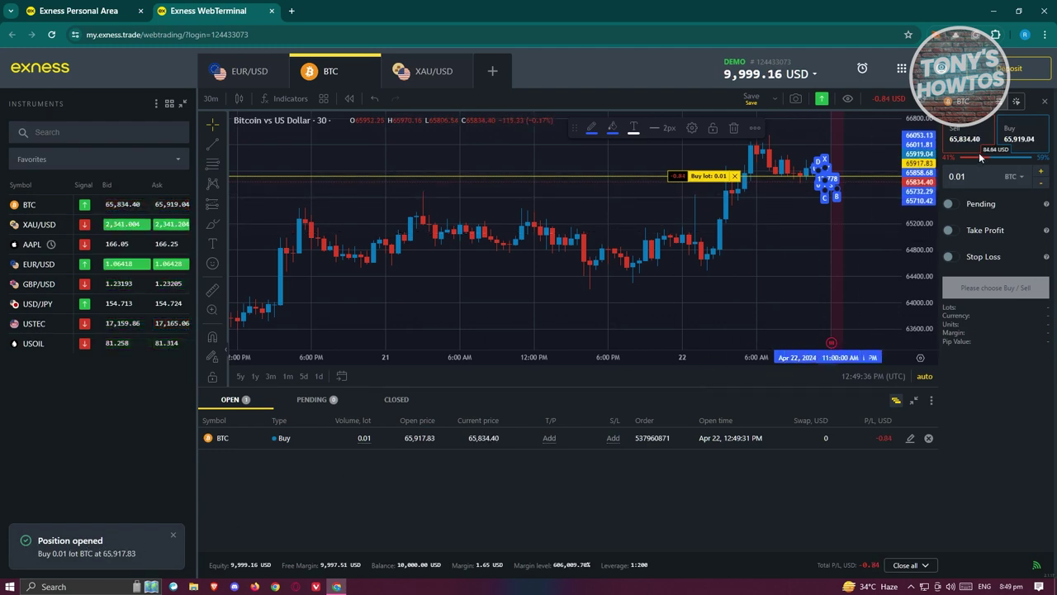
# Place a BTC sell order of 0.01 with the volume in units, and confirm it.
pyautogui.click(1018, 136)
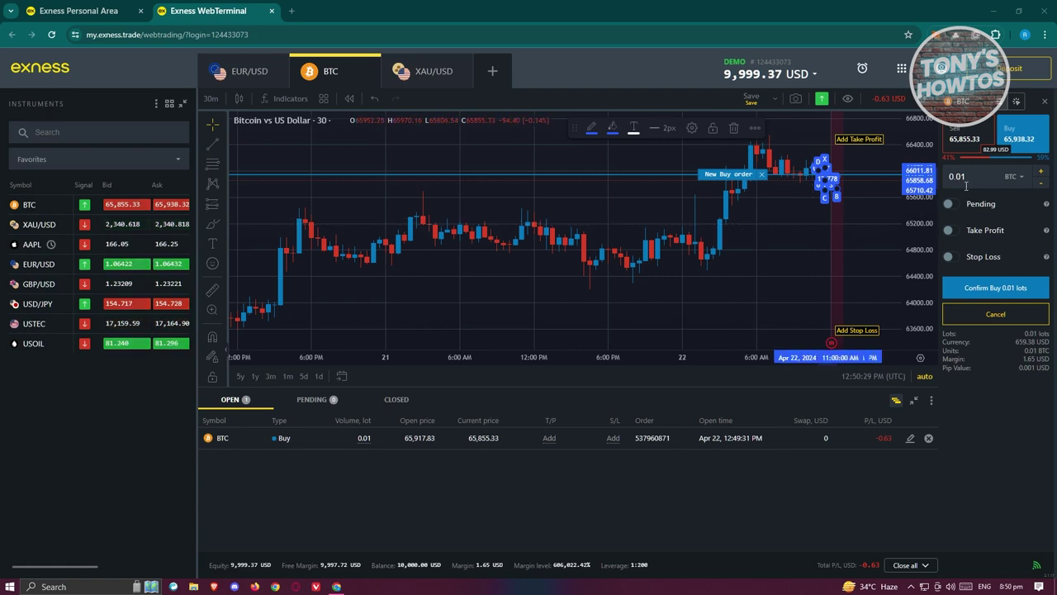
pyautogui.click(965, 137)
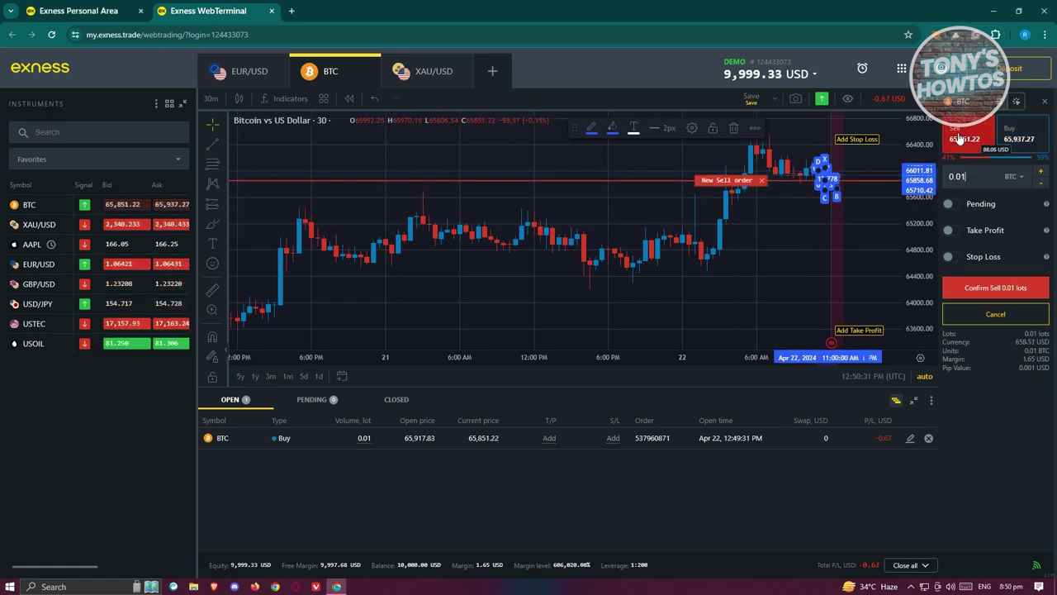
pyautogui.click(1018, 178)
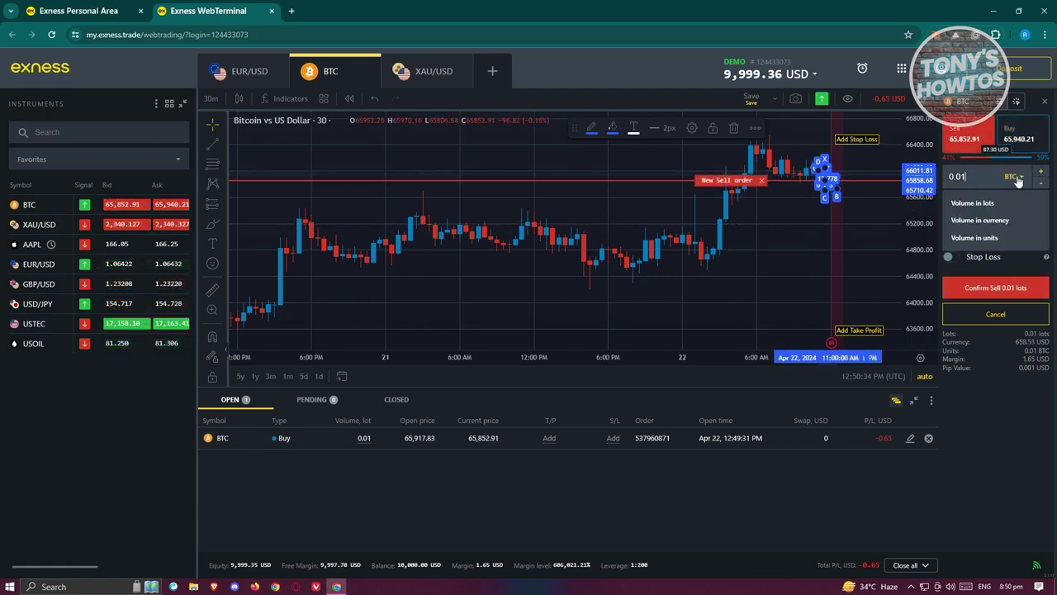
pyautogui.click(1008, 239)
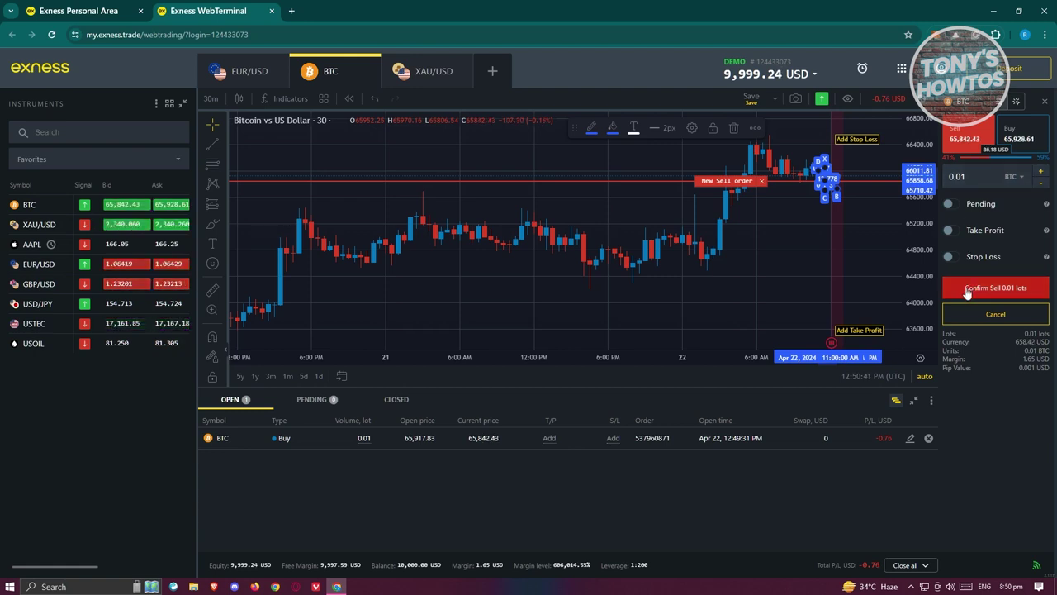
pyautogui.click(1018, 295)
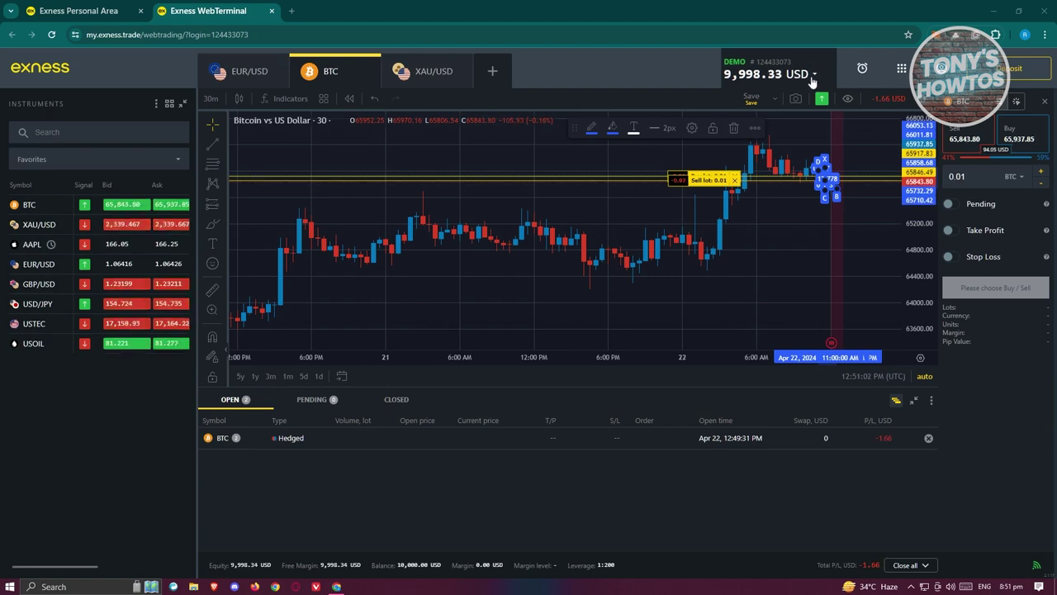
# View the new BTC price alert form and the demo and real account deposit options, closing each without submitting anything.
pyautogui.click(858, 74)
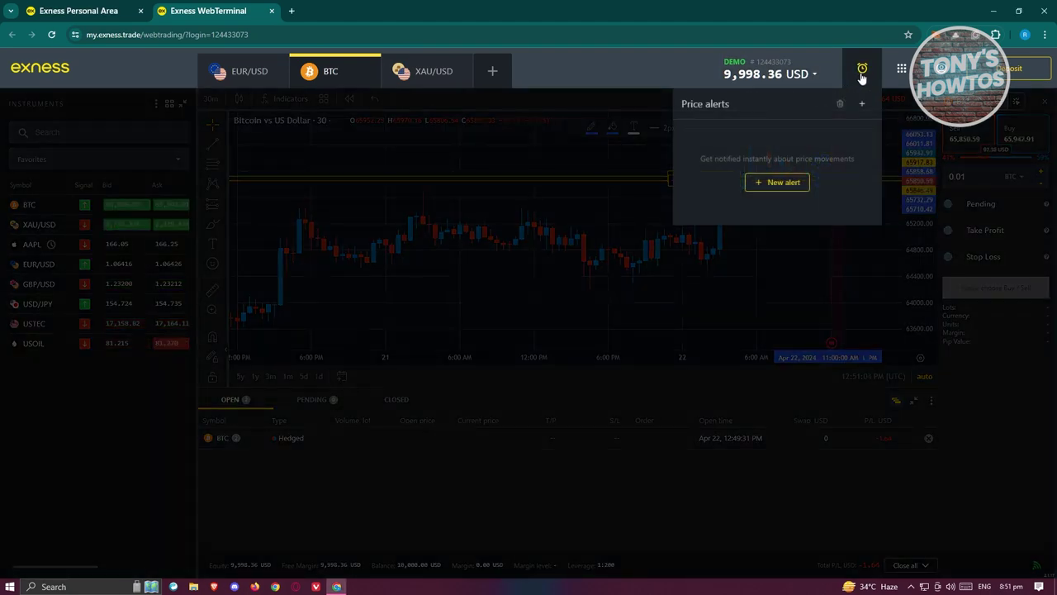
pyautogui.click(789, 188)
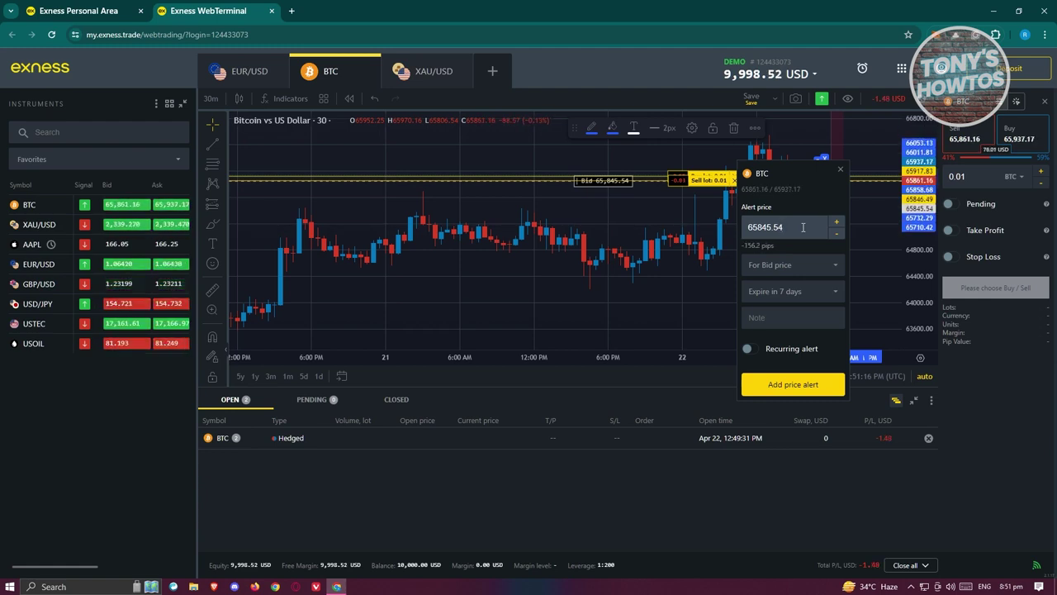
pyautogui.click(841, 171)
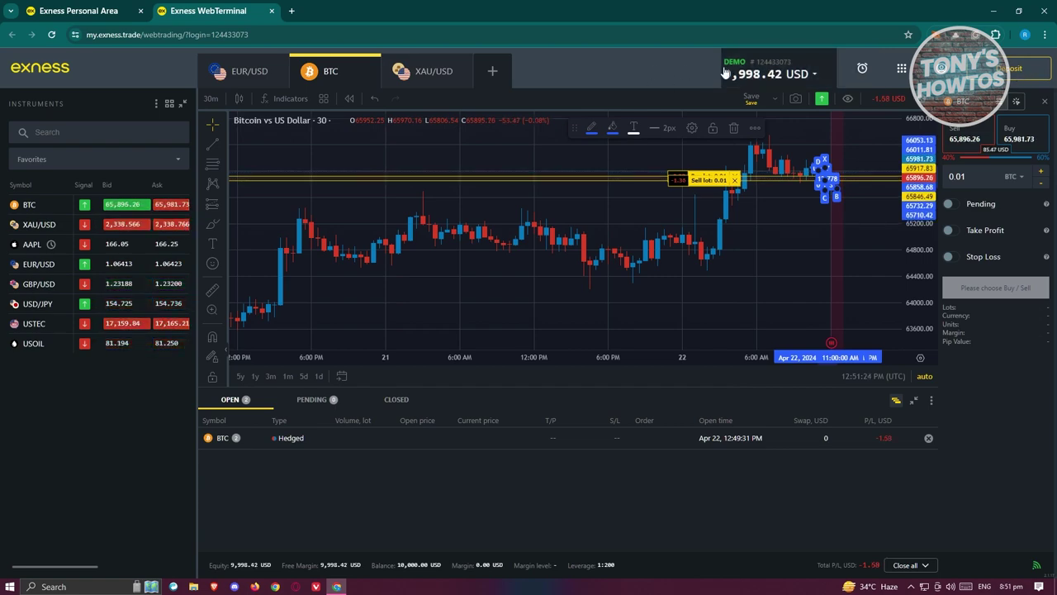
pyautogui.click(1043, 69)
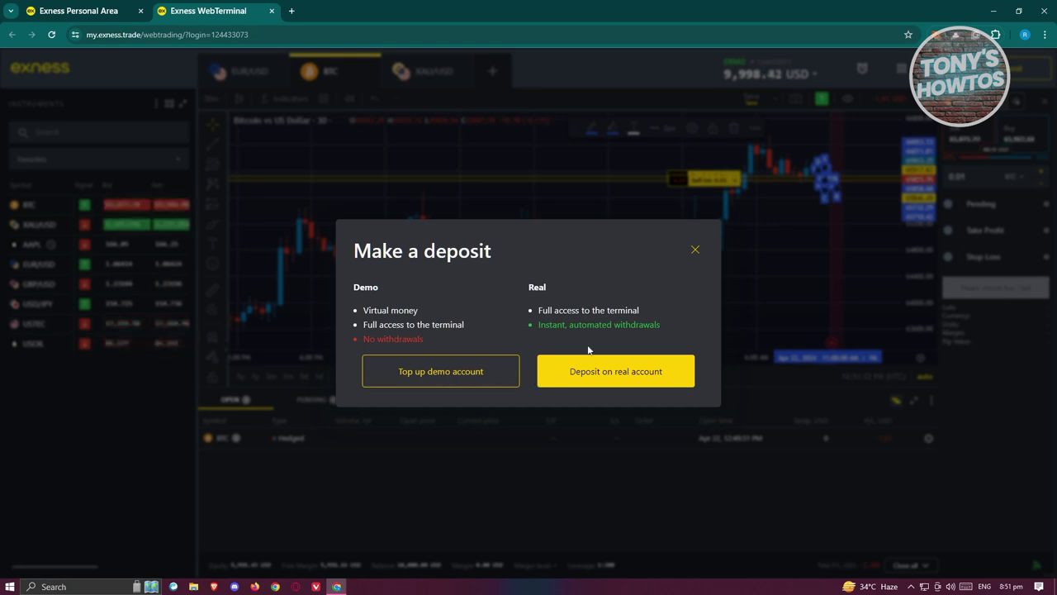
pyautogui.click(695, 249)
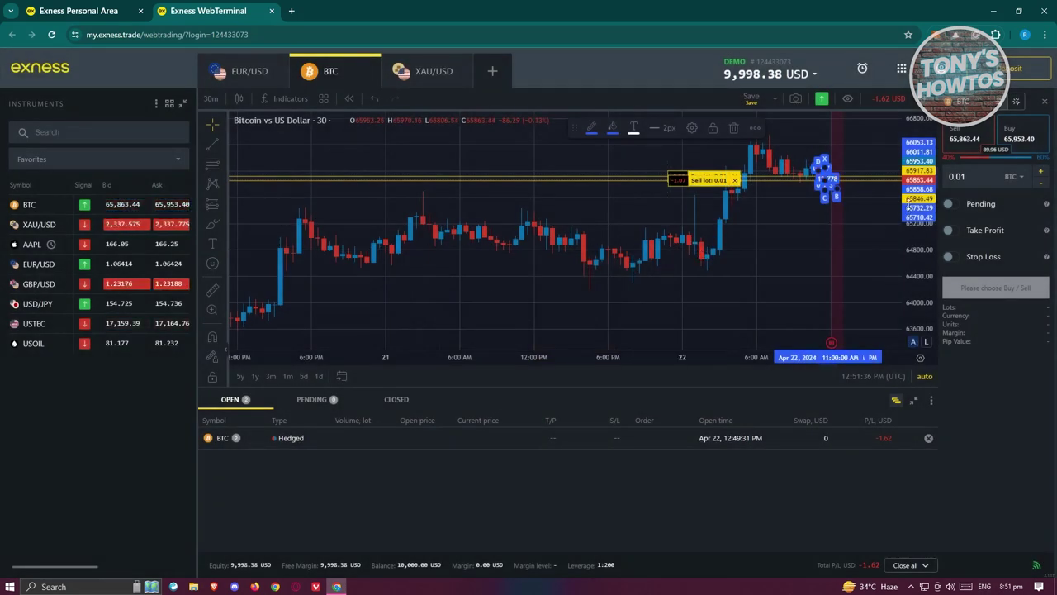